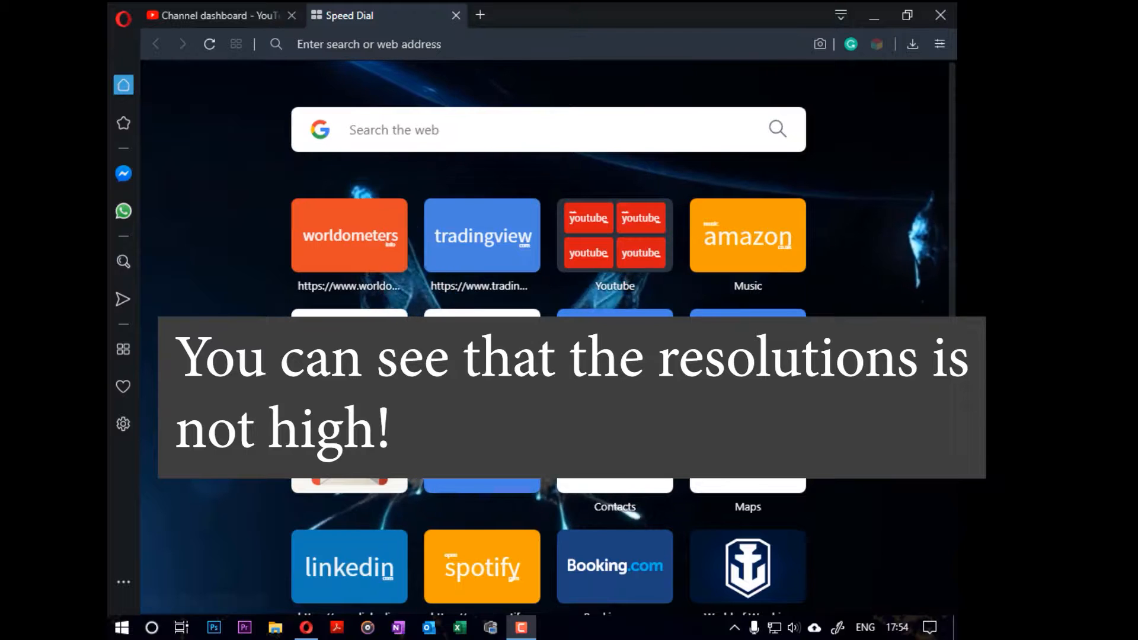
{"action": "left_click", "coordinate": [397, 45]}
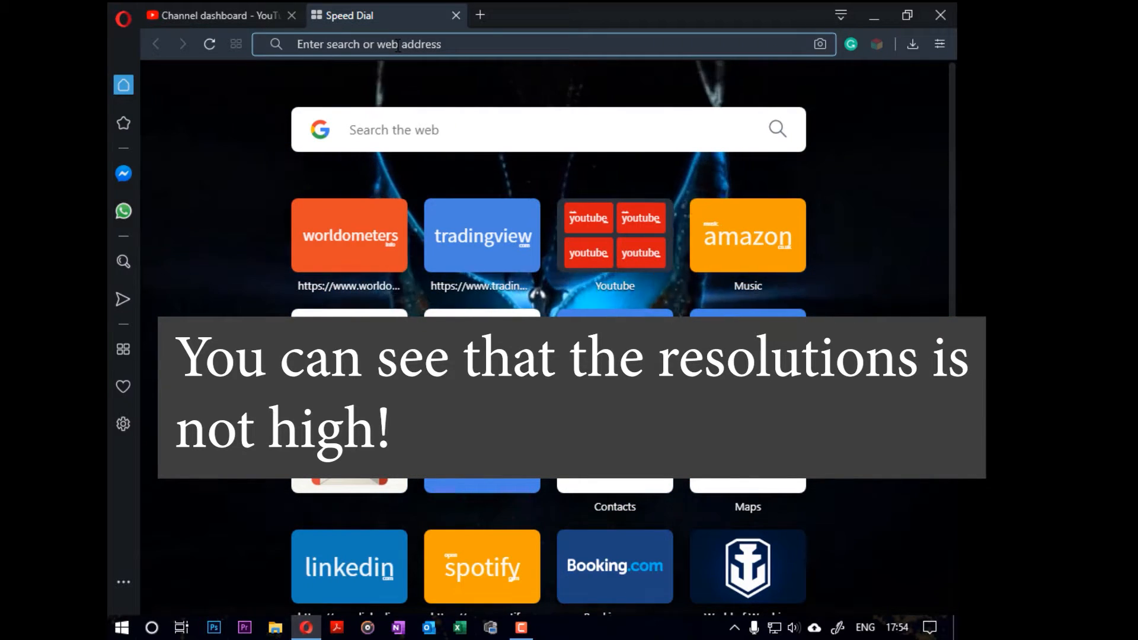
{"action": "type", "text": "wwww."}
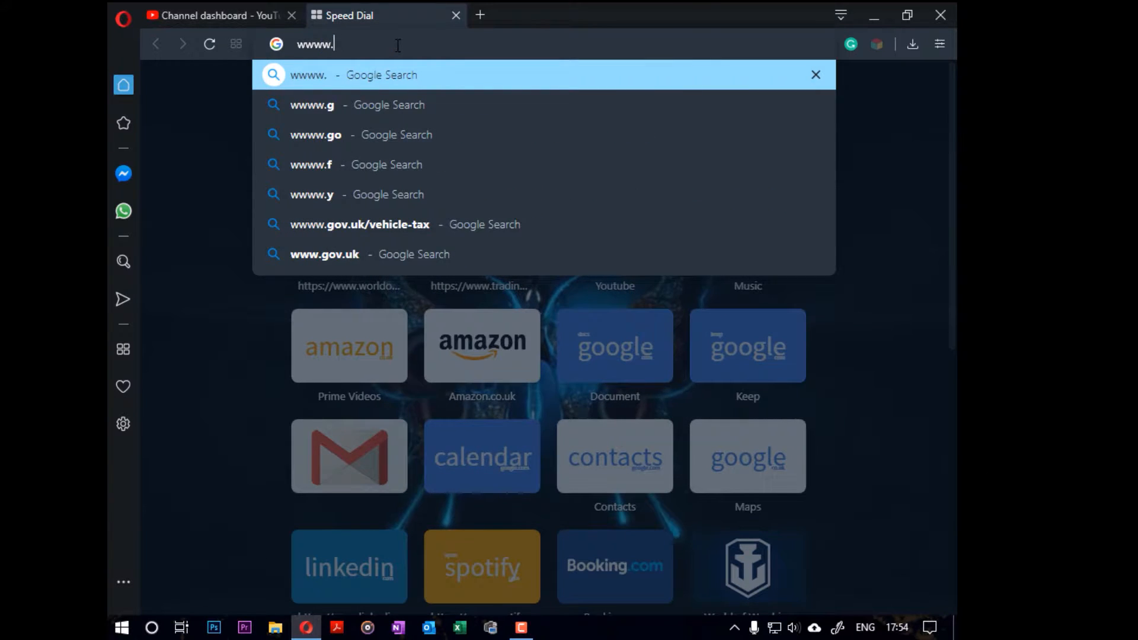
{"action": "key", "text": "BackSpace"}
{"action": "type", "text": "."}
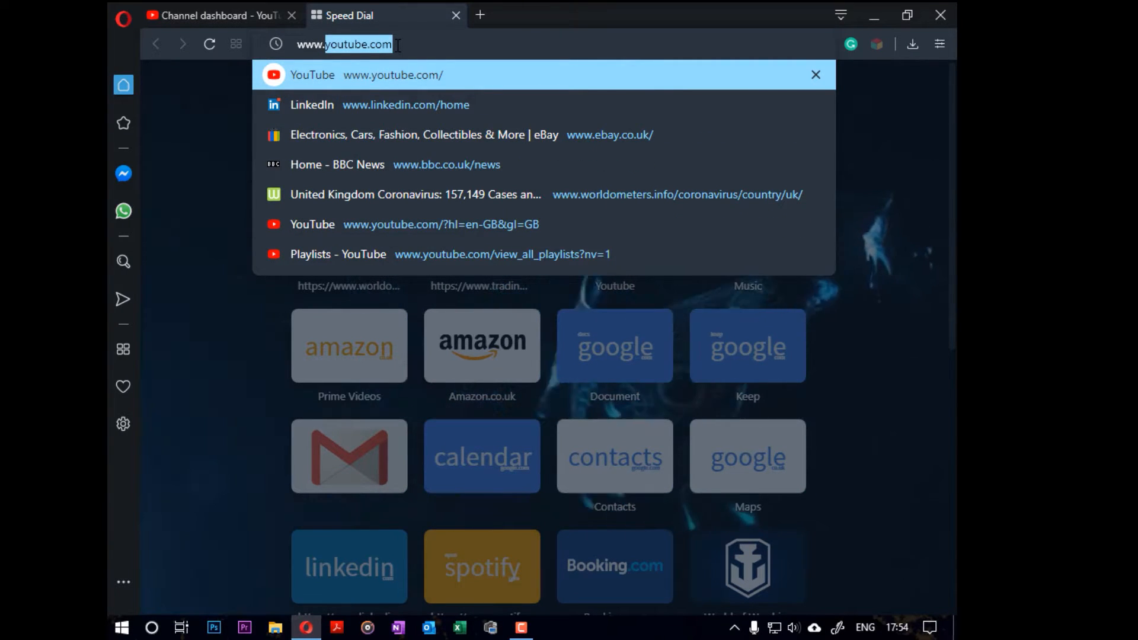
{"action": "type", "text": "ge"}
{"action": "type", "text": "force.c"}
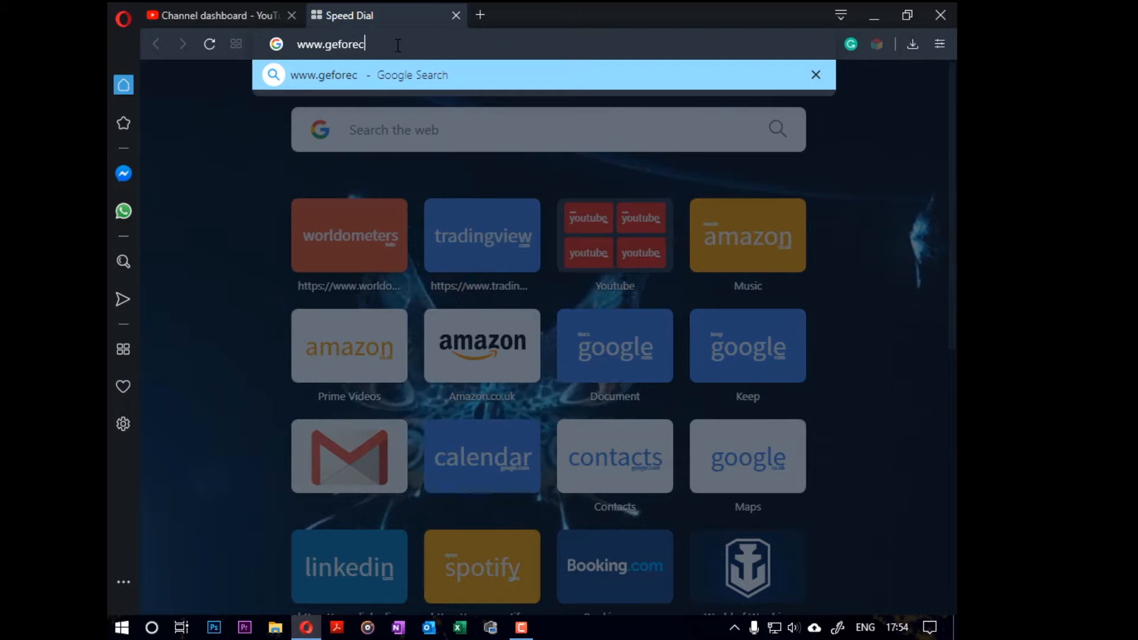
{"action": "type", "text": "om/"}
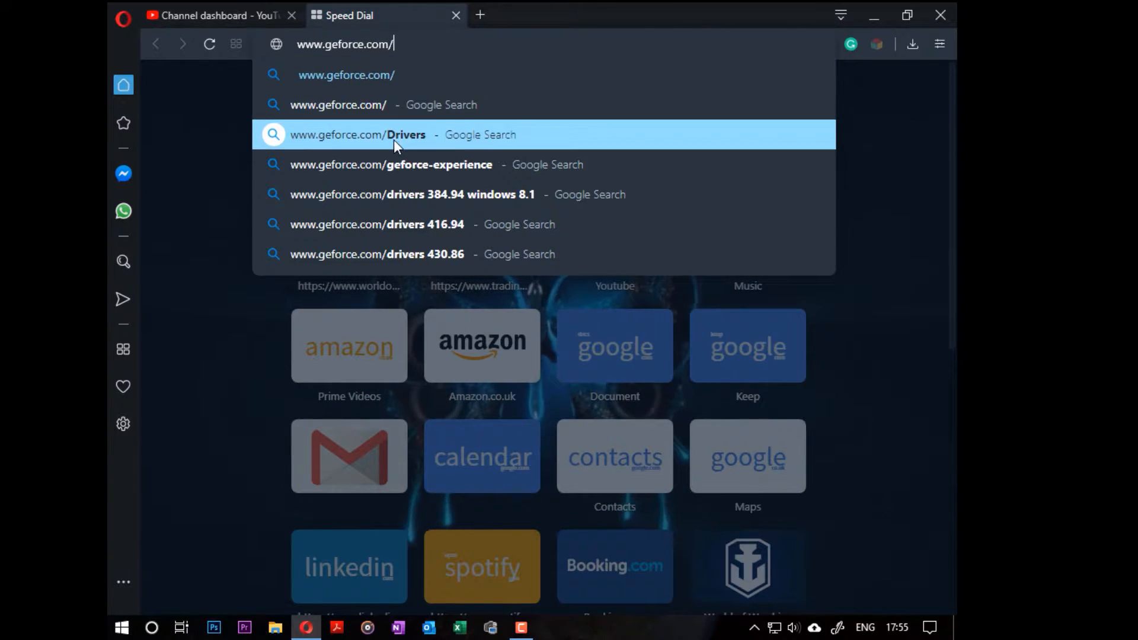
{"action": "key", "text": "Return"}
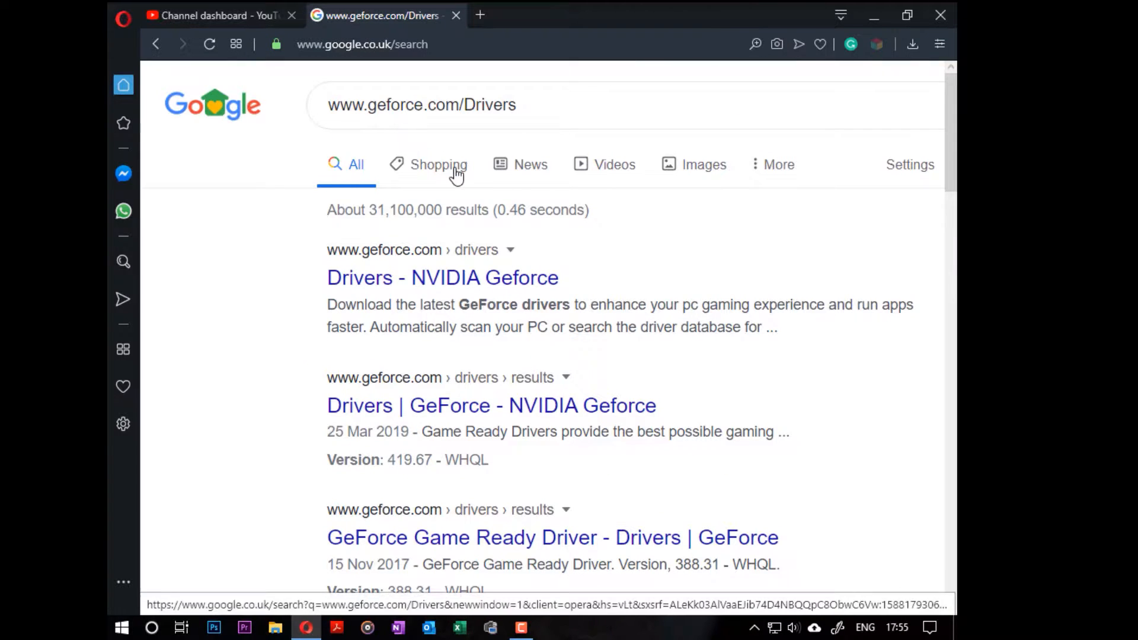
{"action": "left_click", "coordinate": [352, 277]}
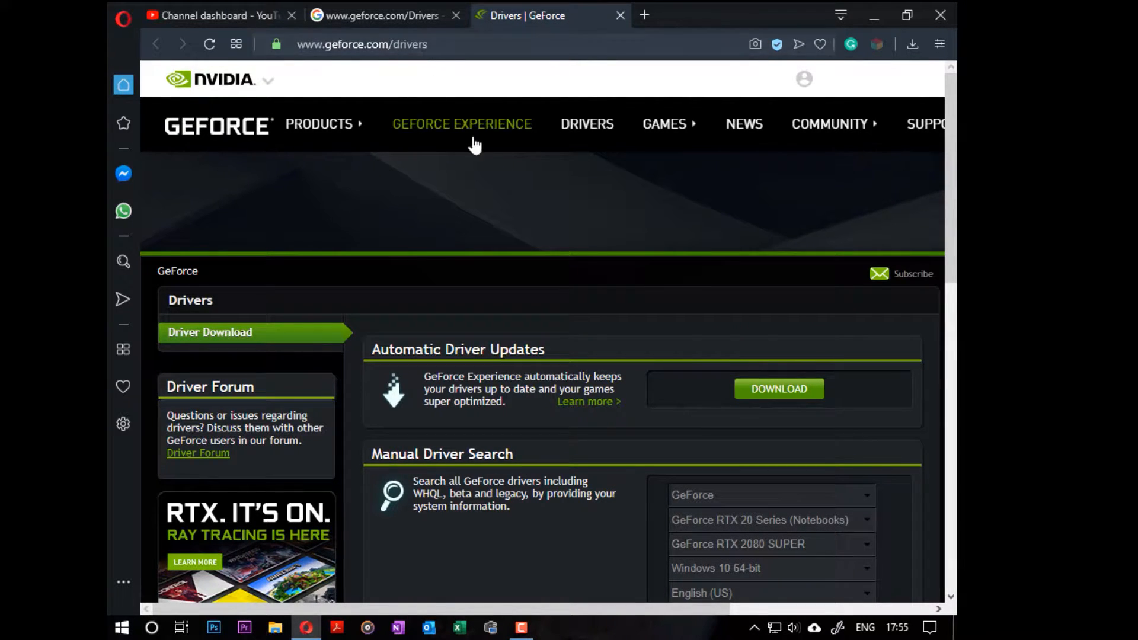
Step: Download the GeForce Experience installer from the Automatic Driver Updates section and run it
{"action": "scroll", "coordinate": [758, 364], "scroll_direction": "down", "scroll_amount": 4}
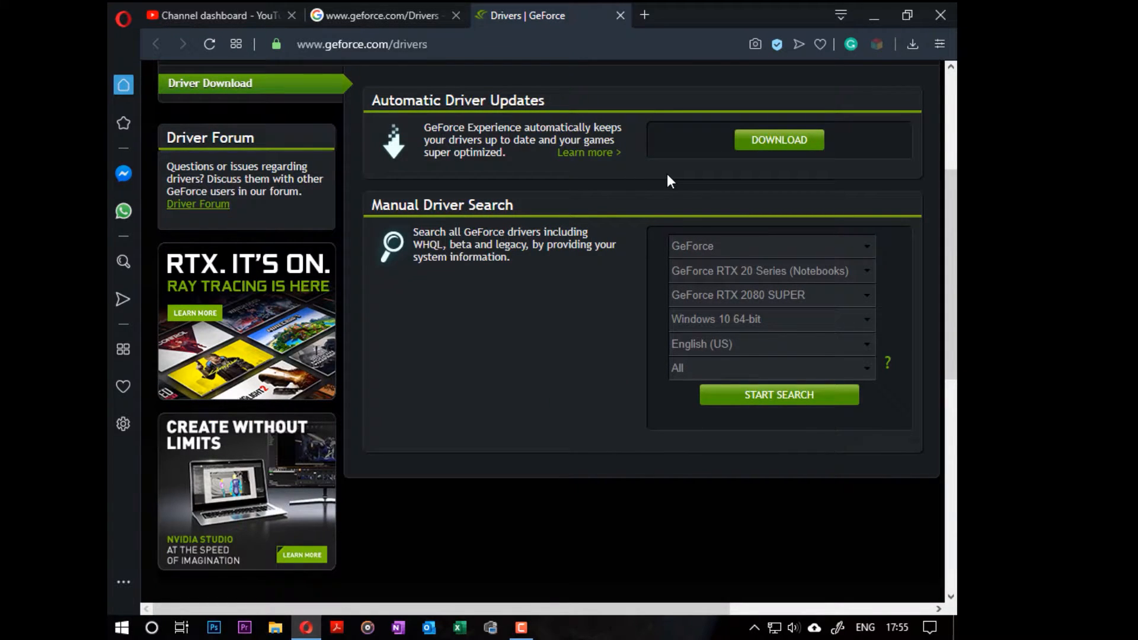
{"action": "left_click", "coordinate": [779, 145]}
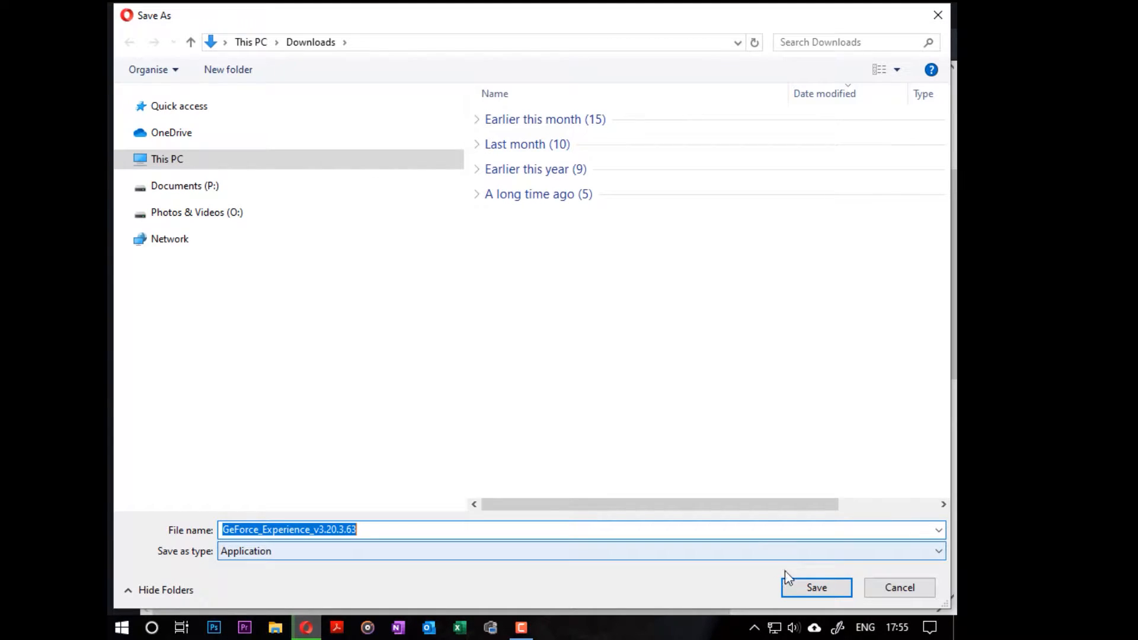
{"action": "left_click", "coordinate": [803, 590]}
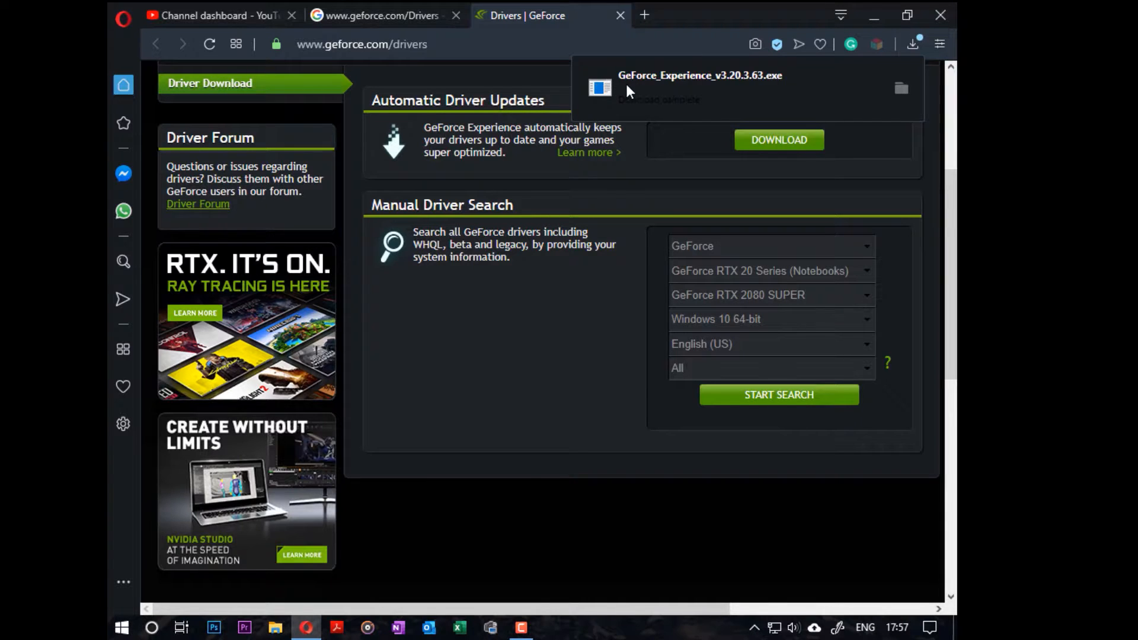
{"action": "left_click", "coordinate": [626, 84]}
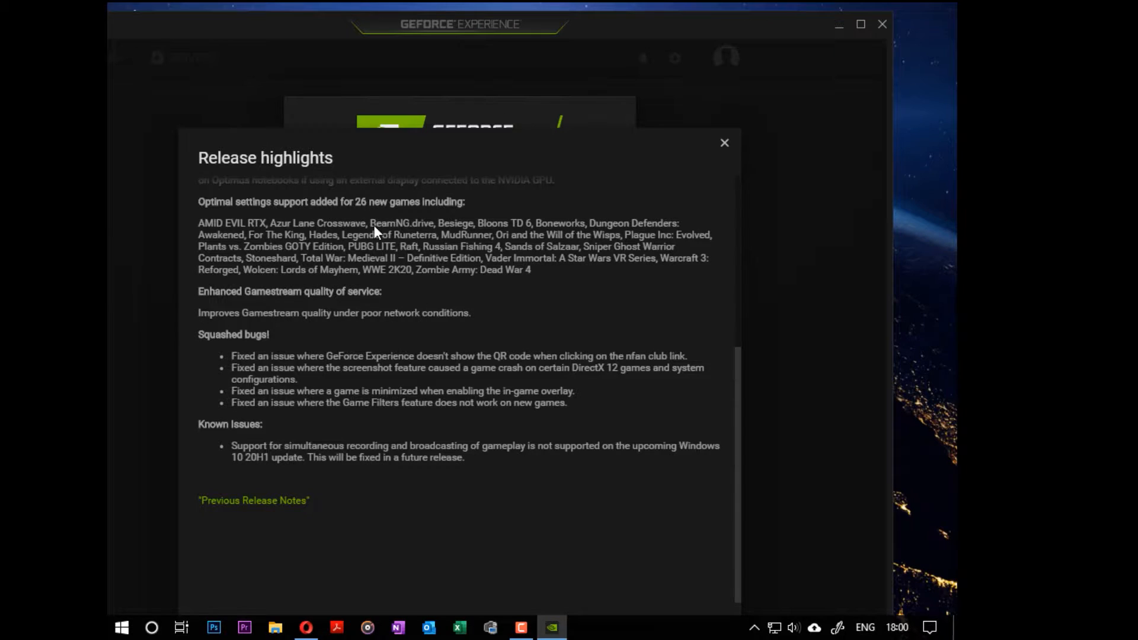
Step: Close the release highlights, log in to GeForce Experience and continue past the privacy settings
{"action": "left_click", "coordinate": [724, 142]}
{"action": "left_click", "coordinate": [599, 579]}
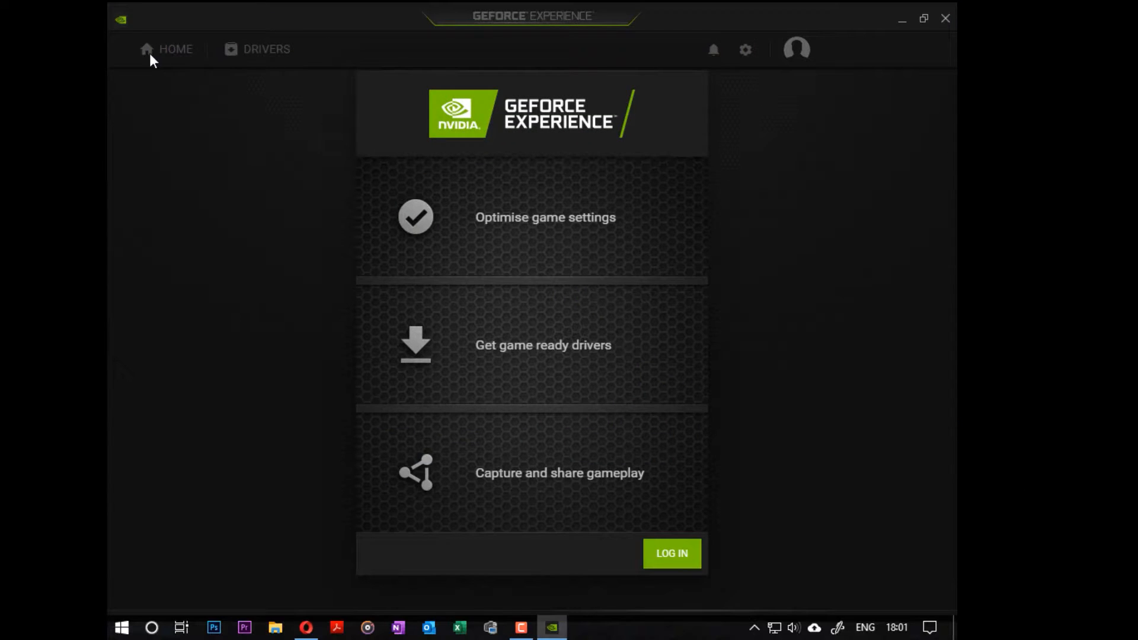
{"action": "left_click", "coordinate": [681, 550]}
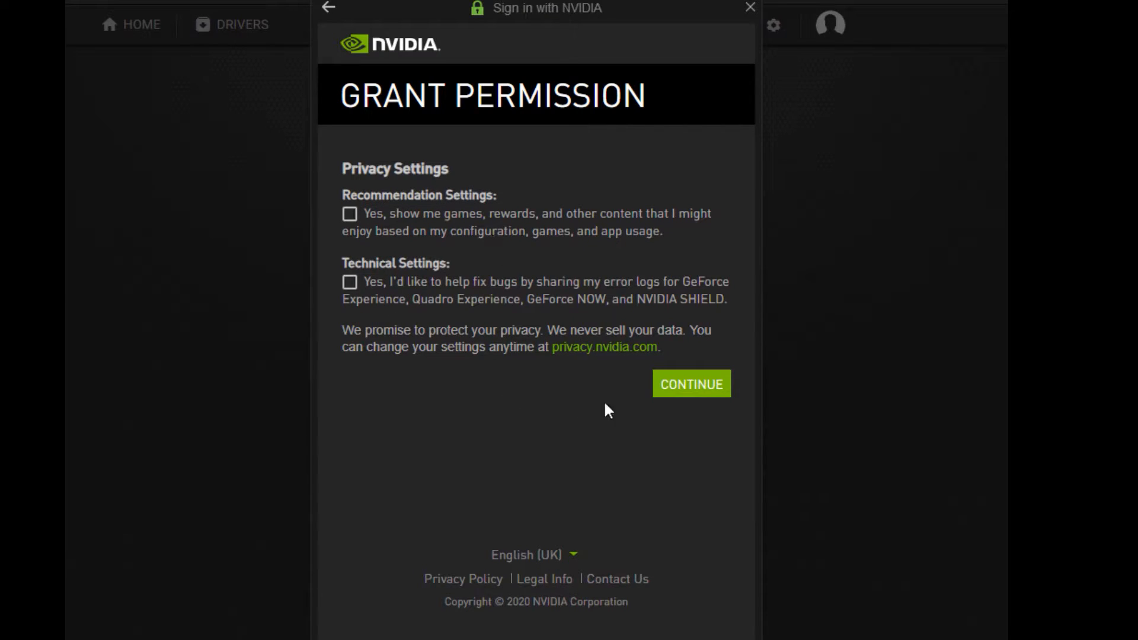
{"action": "left_click", "coordinate": [701, 391]}
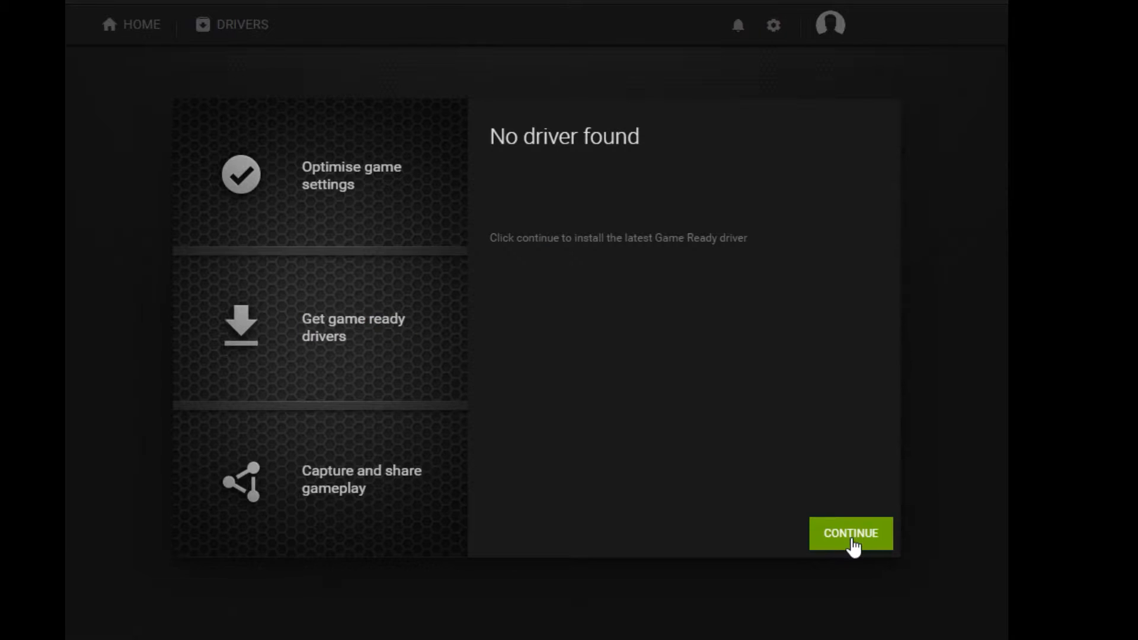
{"action": "left_click", "coordinate": [852, 536]}
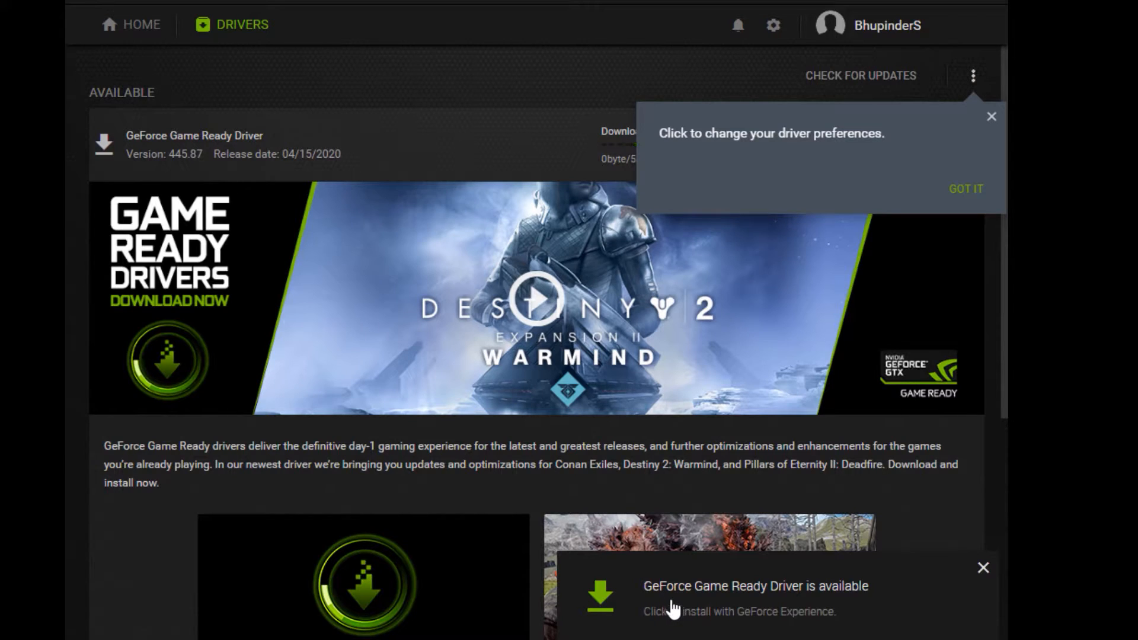
Step: Dismiss the driver notification and tip, then switch the driver preference to Studio Driver
{"action": "left_click", "coordinate": [706, 605]}
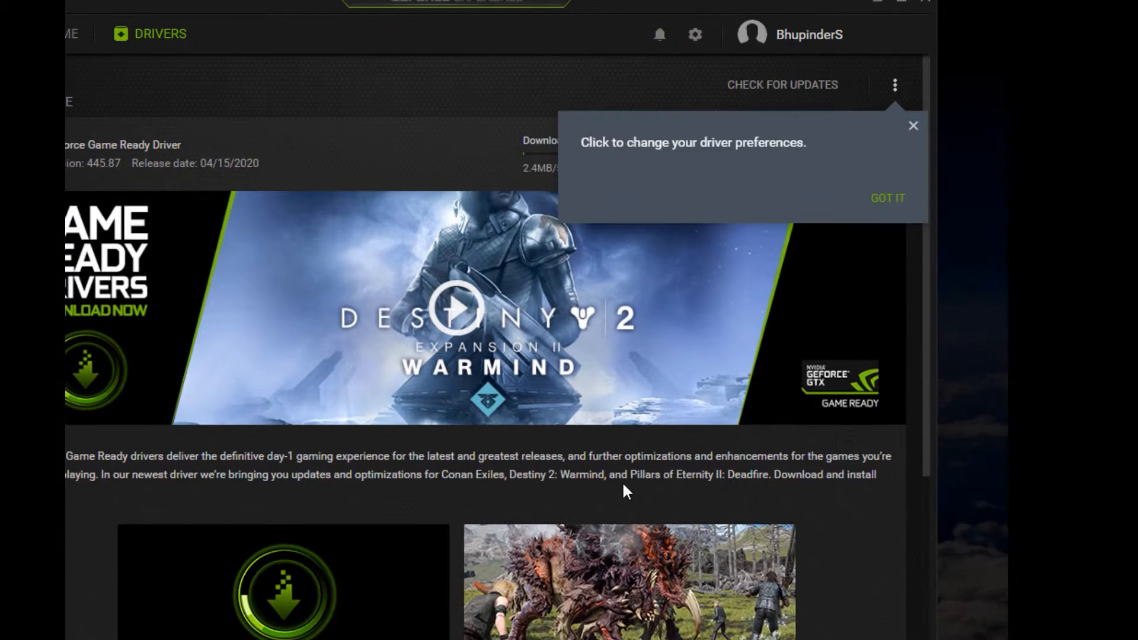
{"action": "left_click", "coordinate": [897, 198]}
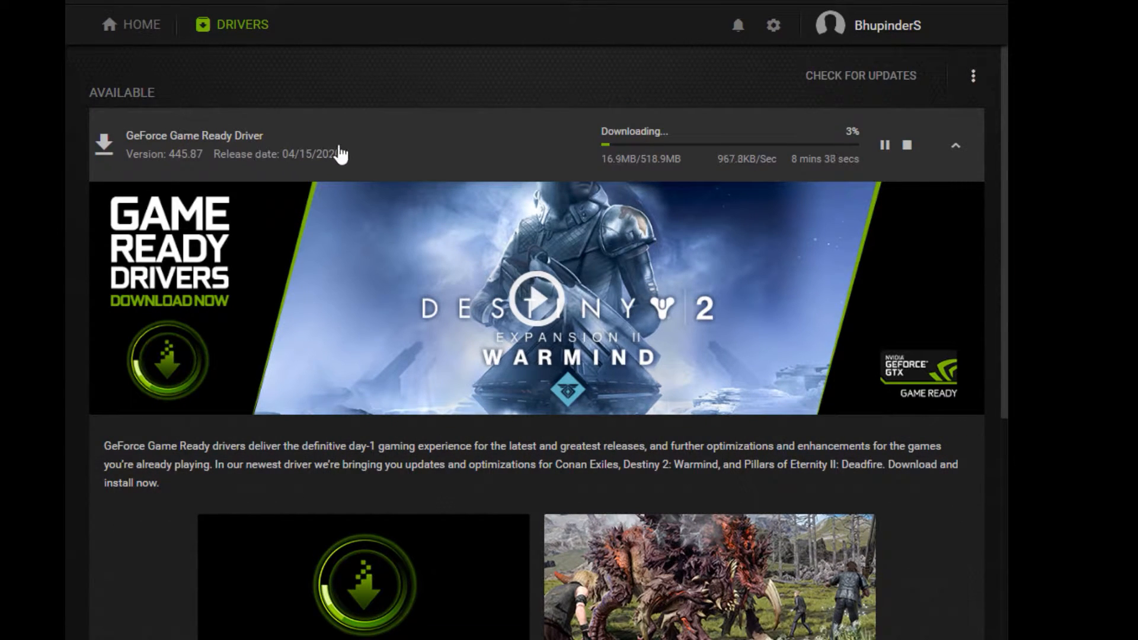
{"action": "left_click", "coordinate": [972, 75]}
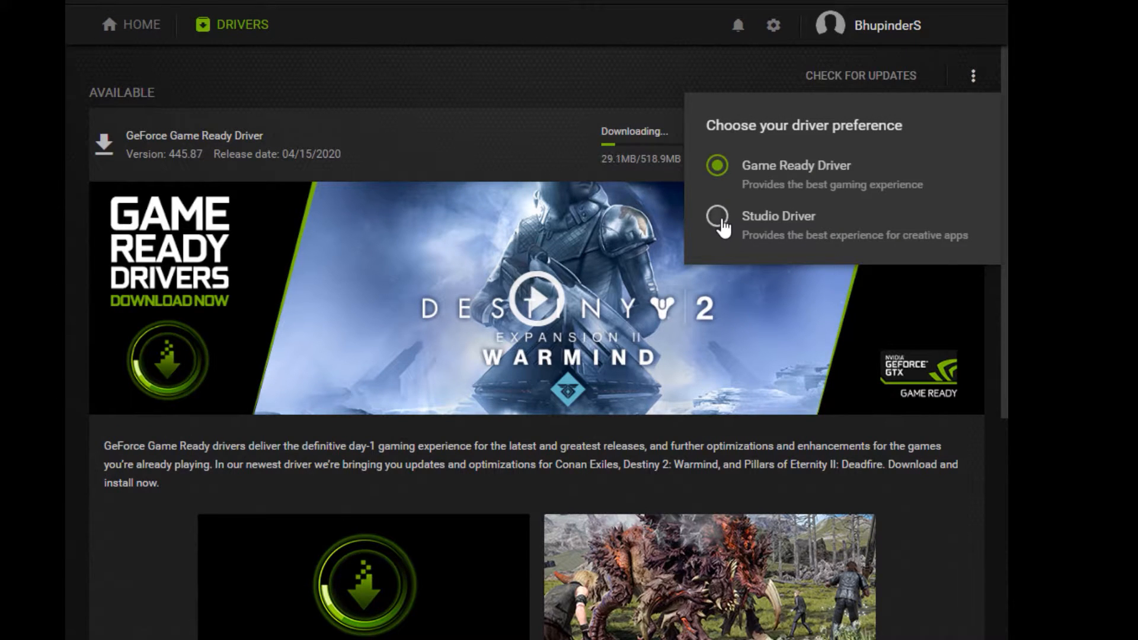
{"action": "left_click", "coordinate": [718, 218]}
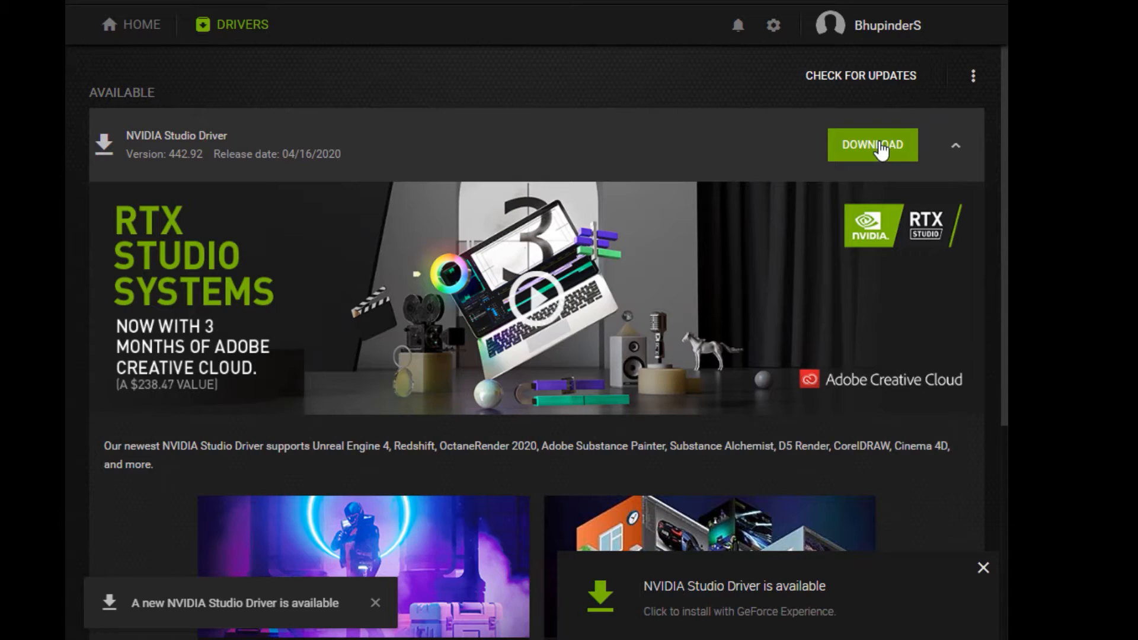
Step: Download the NVIDIA Studio Driver version 442.92
{"action": "left_click", "coordinate": [880, 148]}
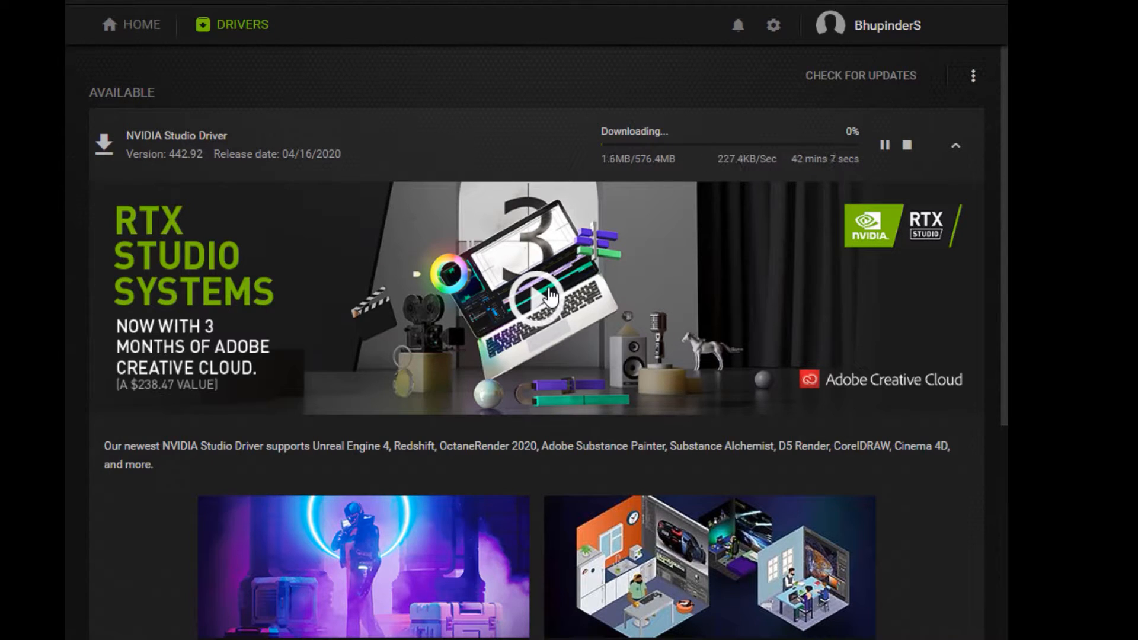
{"action": "scroll", "coordinate": [550, 295], "scroll_direction": "down", "scroll_amount": 1}
{"action": "scroll", "coordinate": [561, 276], "scroll_direction": "up", "scroll_amount": 1}
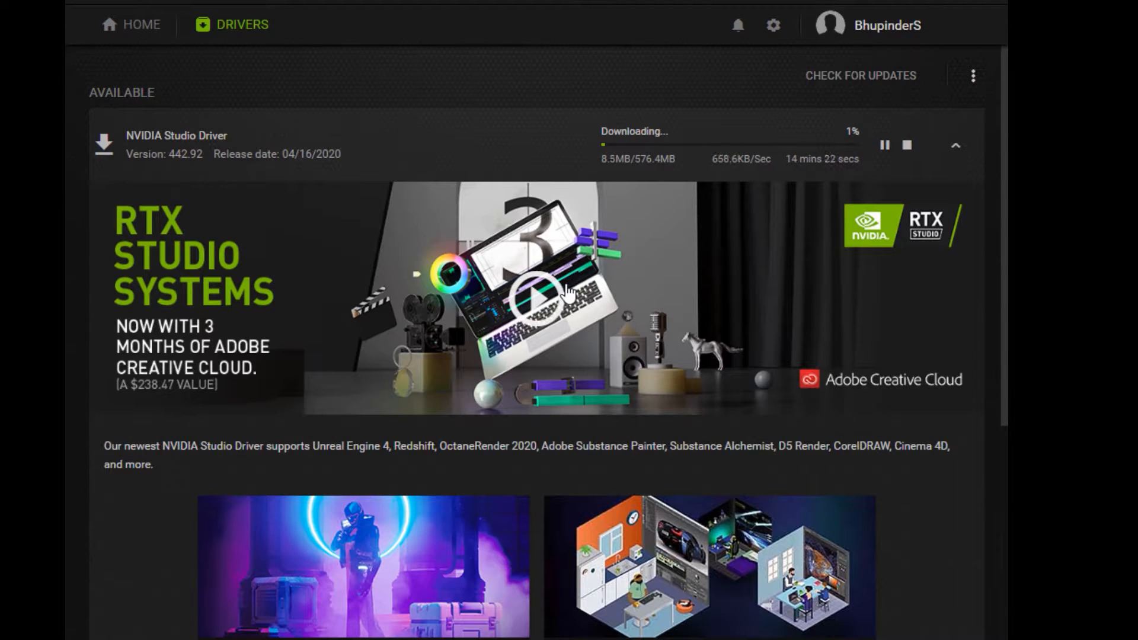
{"action": "scroll", "coordinate": [566, 290], "scroll_direction": "down", "scroll_amount": 1}
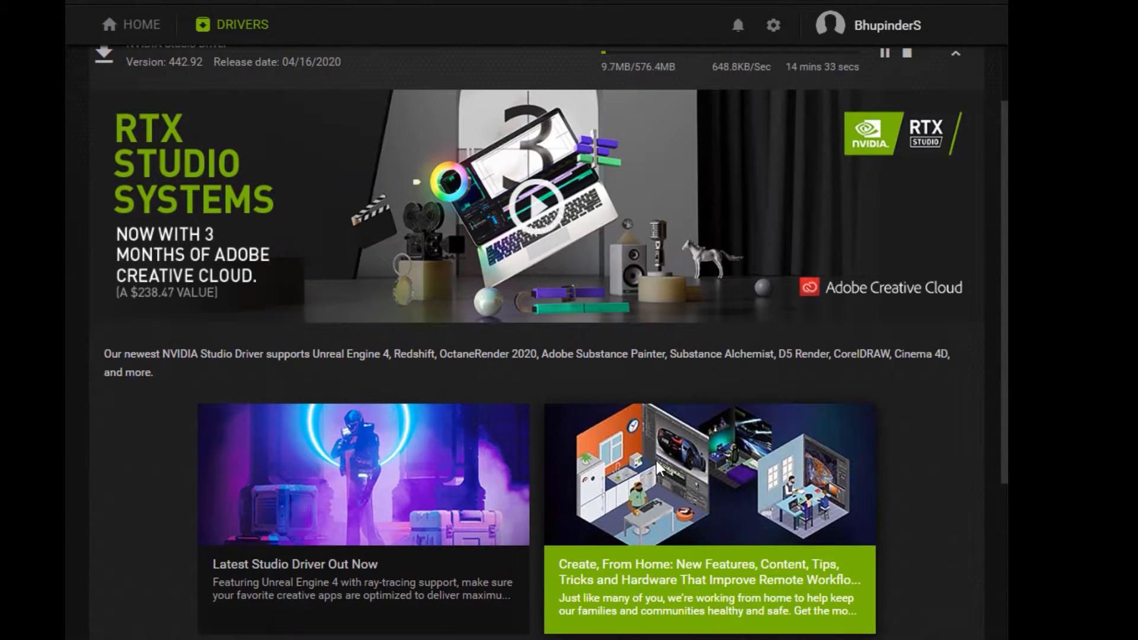
{"action": "scroll", "coordinate": [656, 461], "scroll_direction": "up", "scroll_amount": 1}
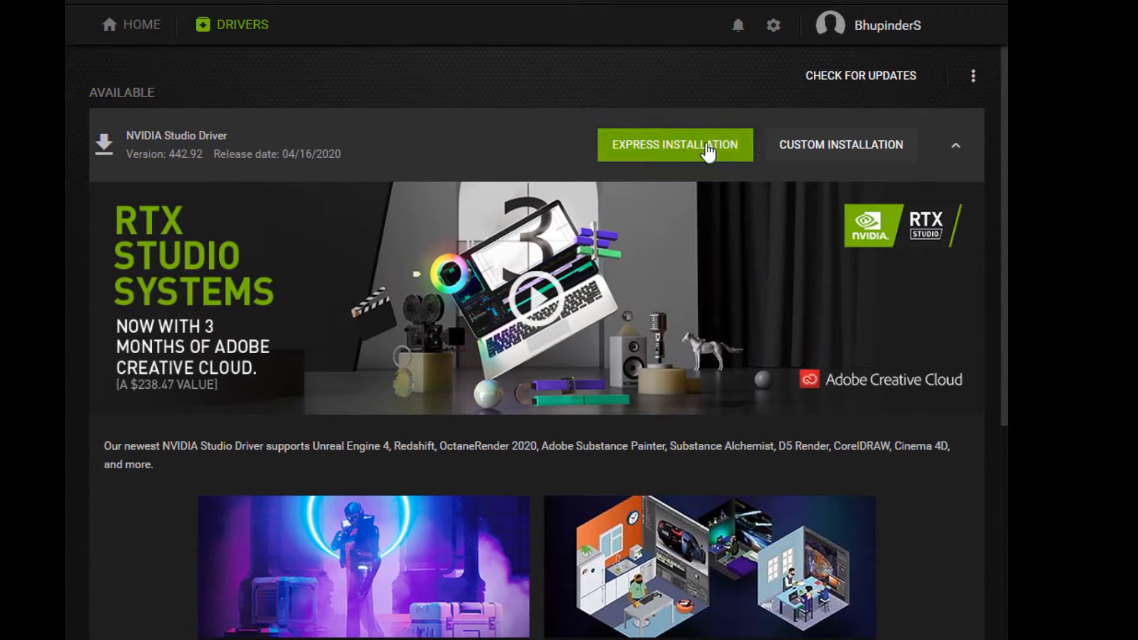
Step: Install the Studio Driver through Custom Installation with Perform a clean installation enabled
{"action": "left_click", "coordinate": [805, 155]}
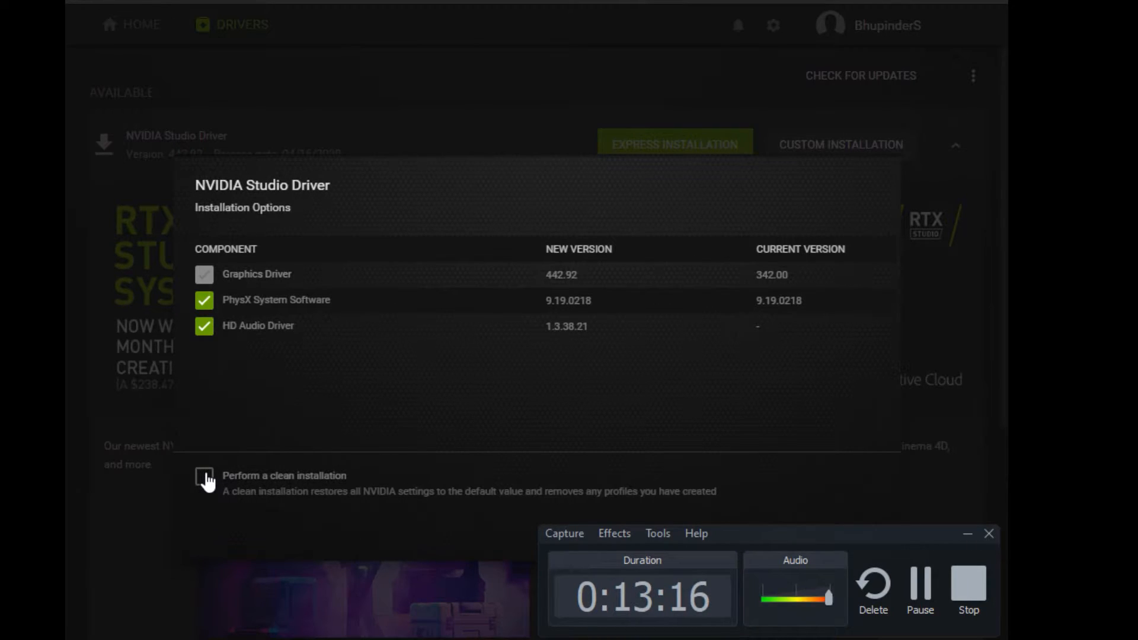
{"action": "left_click", "coordinate": [204, 477]}
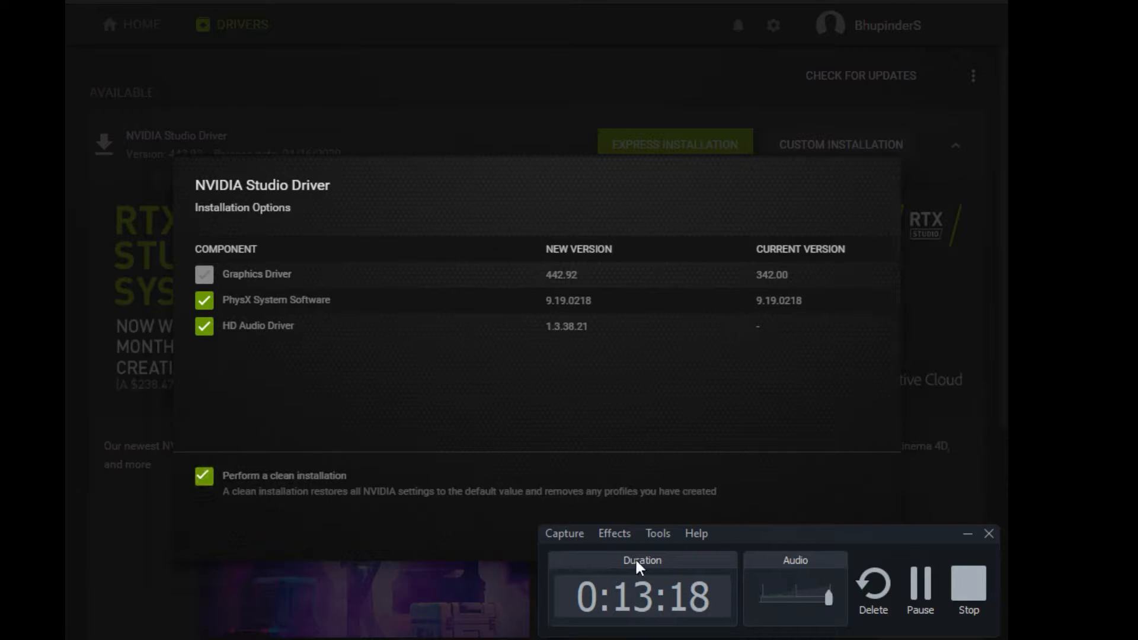
{"action": "left_click", "coordinate": [967, 534]}
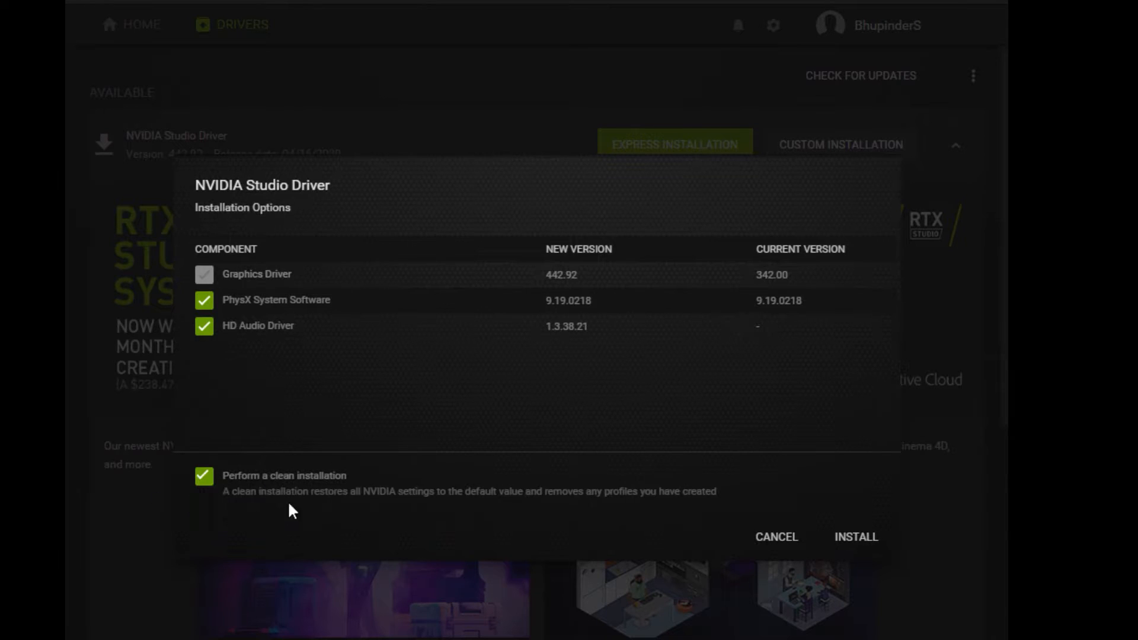
{"action": "left_click", "coordinate": [859, 537]}
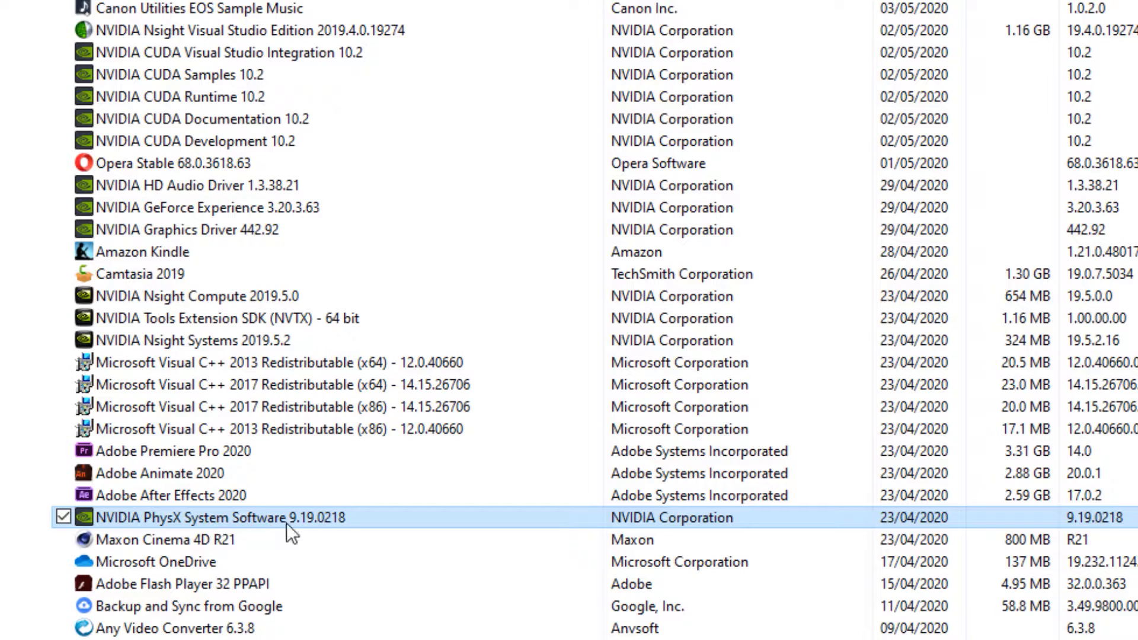
Step: Close the installation complete dialog and exit GeForce Experience
{"action": "left_click", "coordinate": [193, 186]}
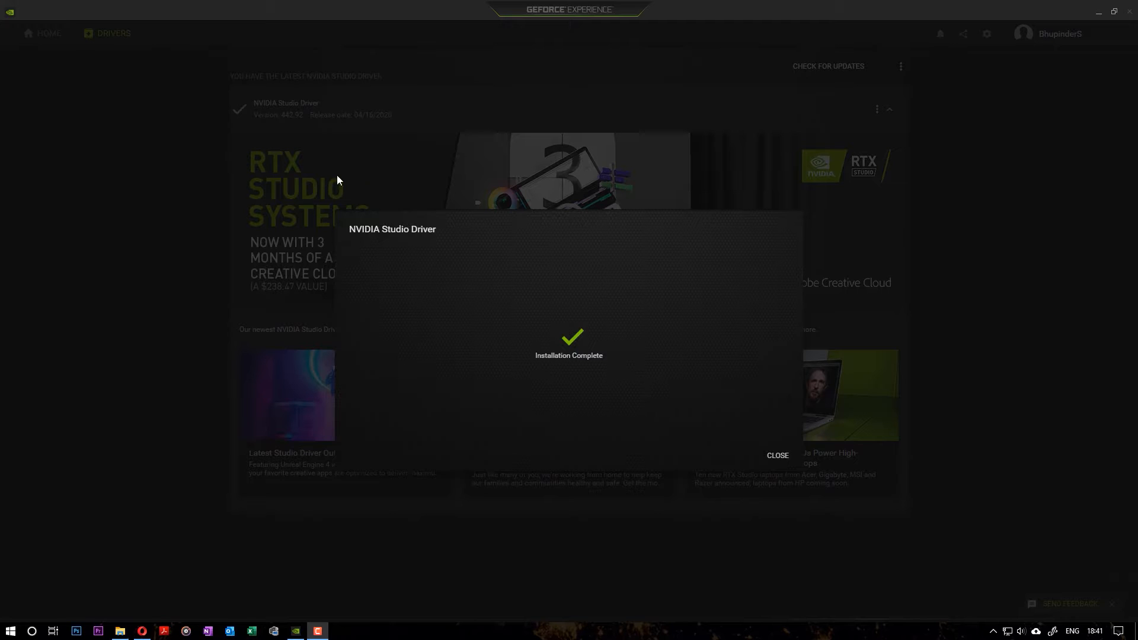
{"action": "left_click", "coordinate": [777, 458]}
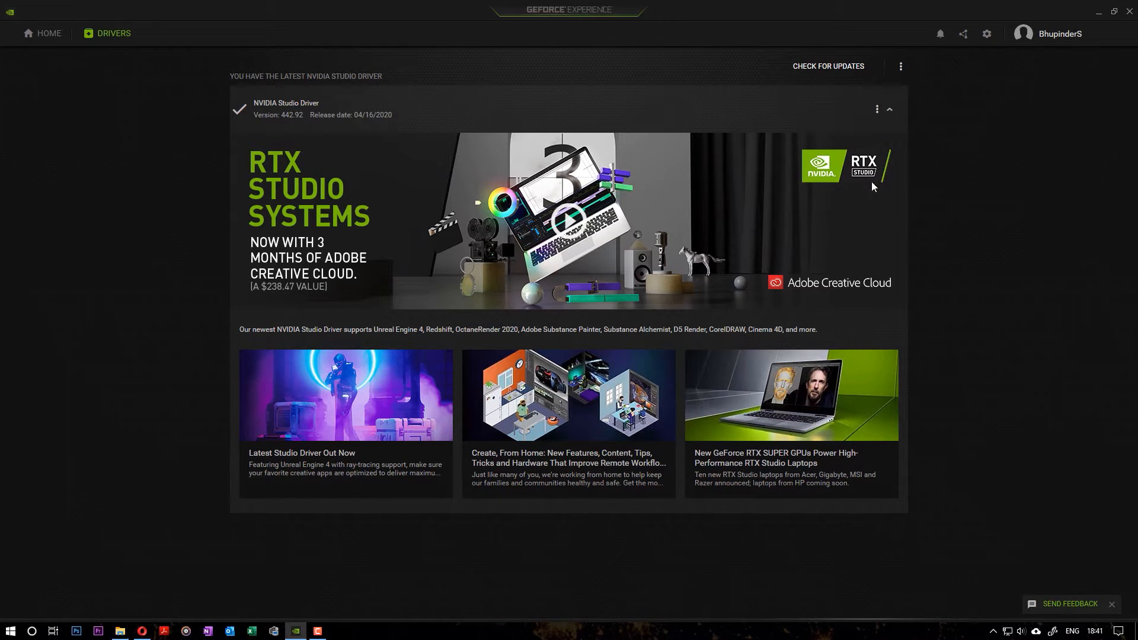
{"action": "left_click", "coordinate": [1129, 12]}
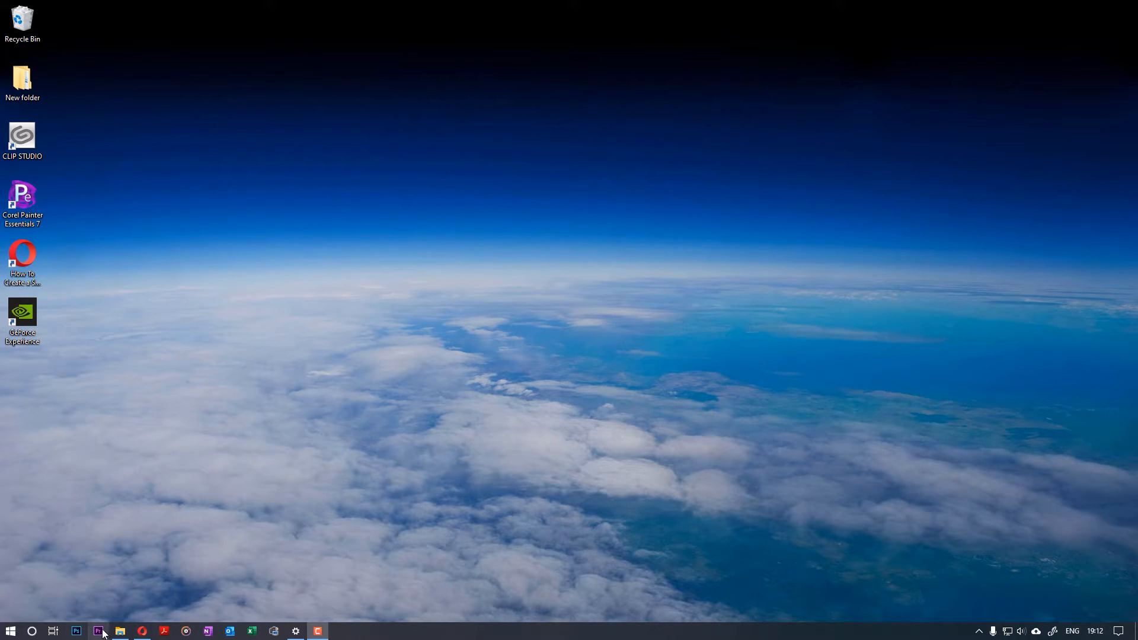
Step: Switch to Premiere Pro and briefly play back the sequence in the Program monitor
{"action": "left_click", "coordinate": [98, 631]}
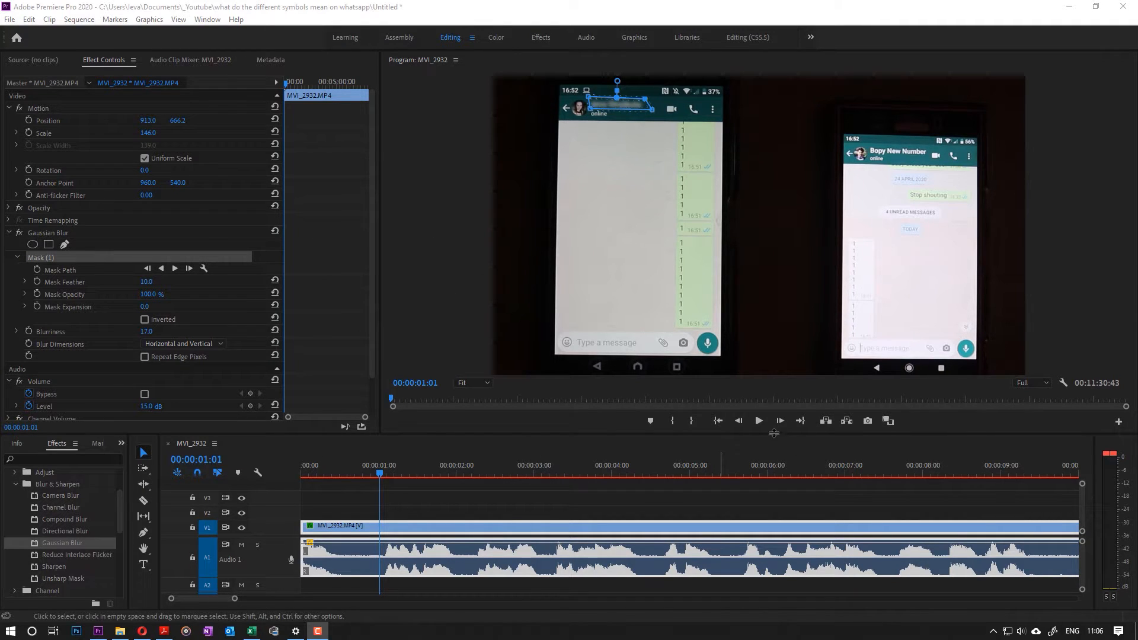
{"action": "left_click", "coordinate": [759, 421]}
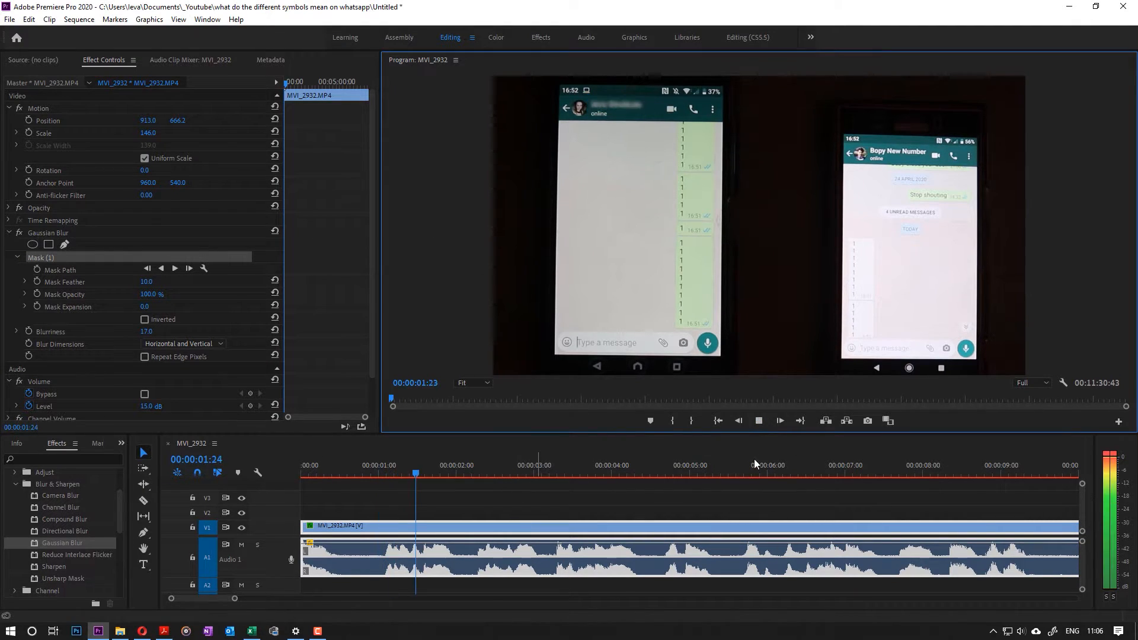
{"action": "left_click", "coordinate": [762, 419]}
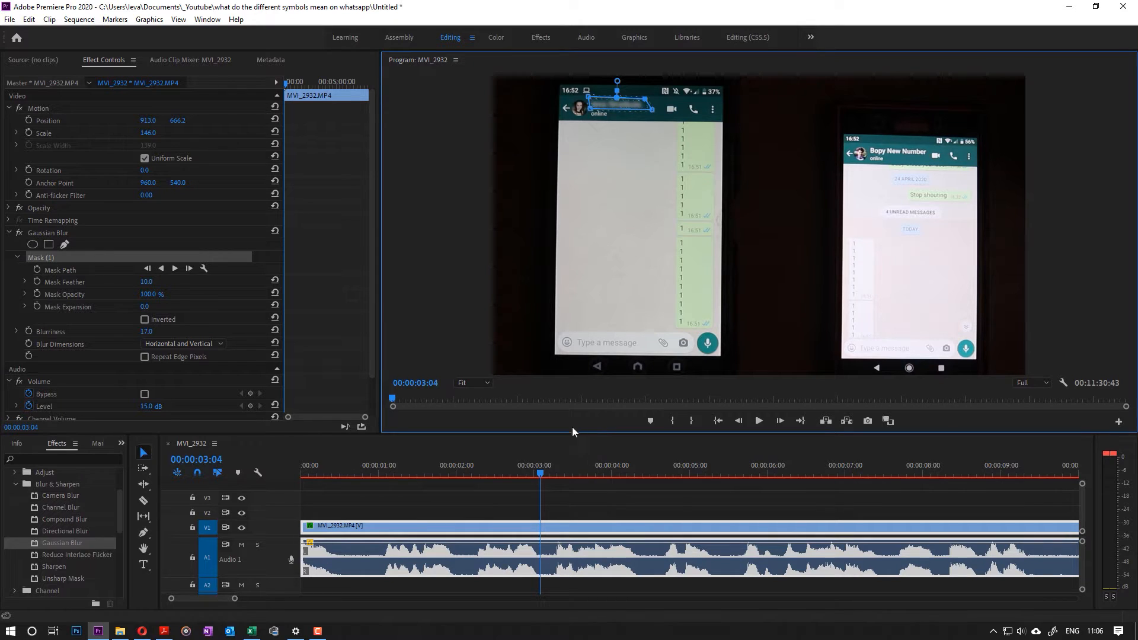
Step: Open the General project settings
{"action": "left_click", "coordinate": [10, 19]}
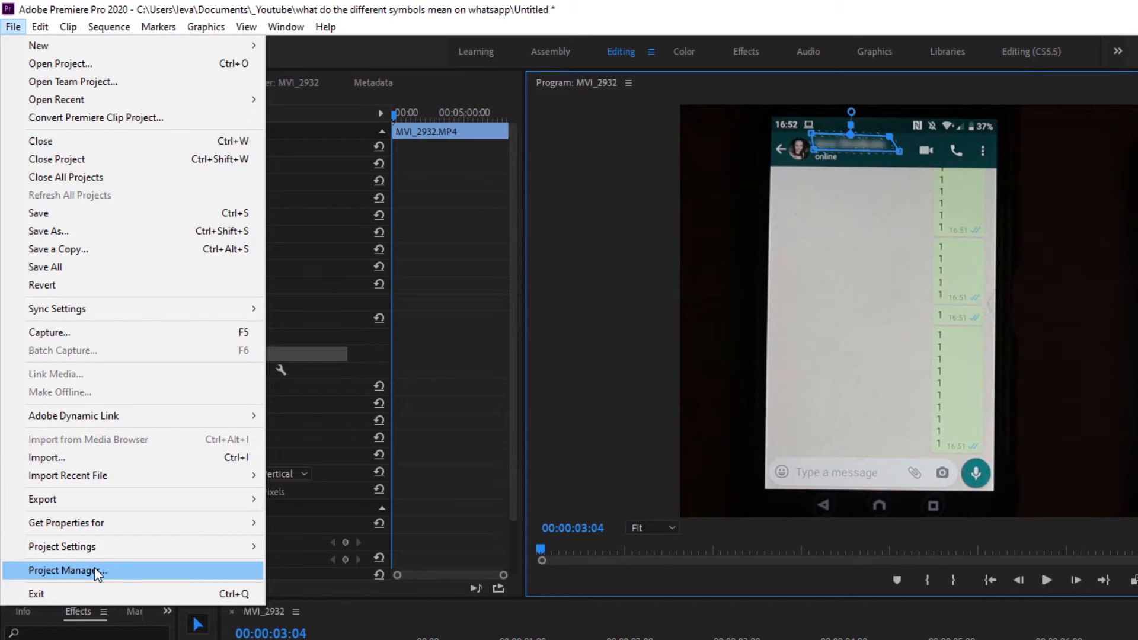
{"action": "mouse_move", "coordinate": [107, 551]}
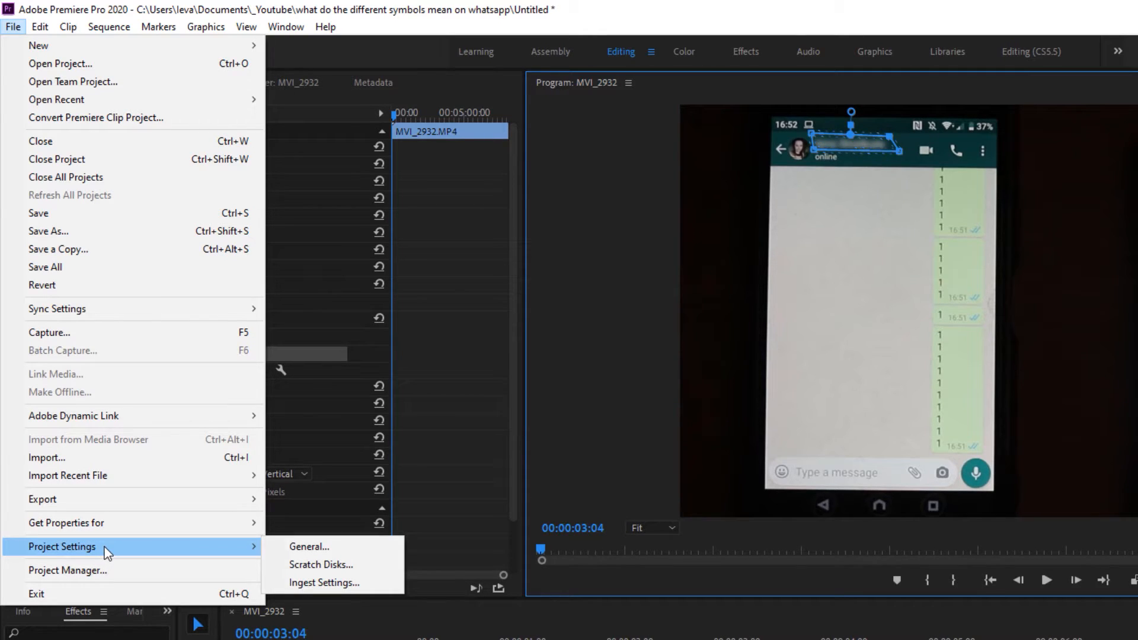
{"action": "left_click", "coordinate": [317, 547]}
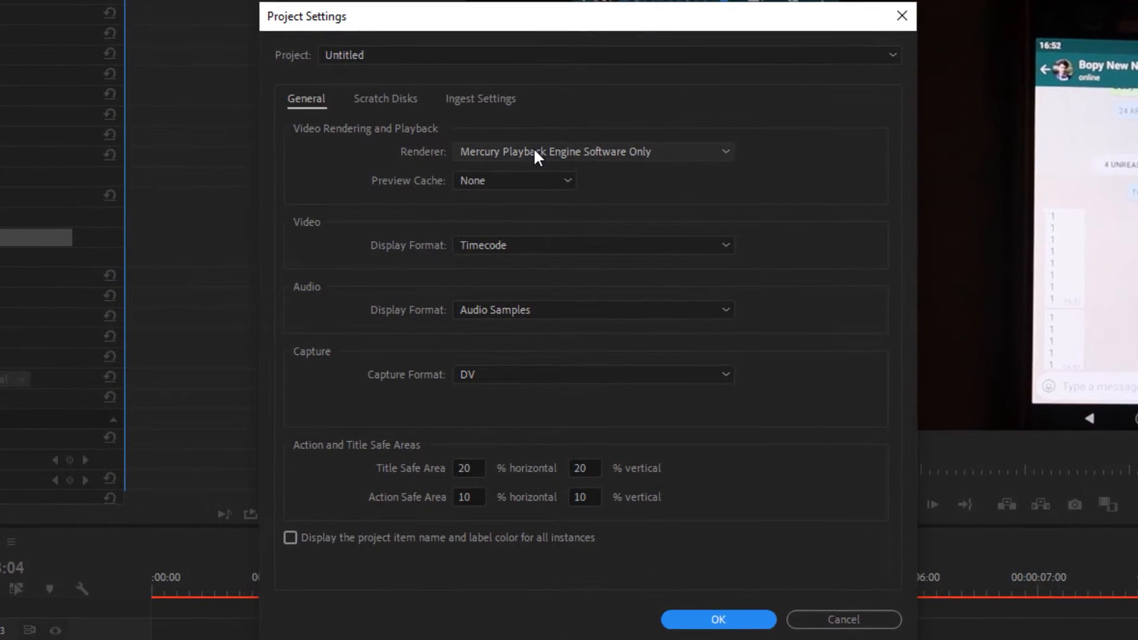
Step: Set the project renderer to Mercury Playback Engine GPU Acceleration (CUDA) and confirm the project settings
{"action": "left_click", "coordinate": [533, 151]}
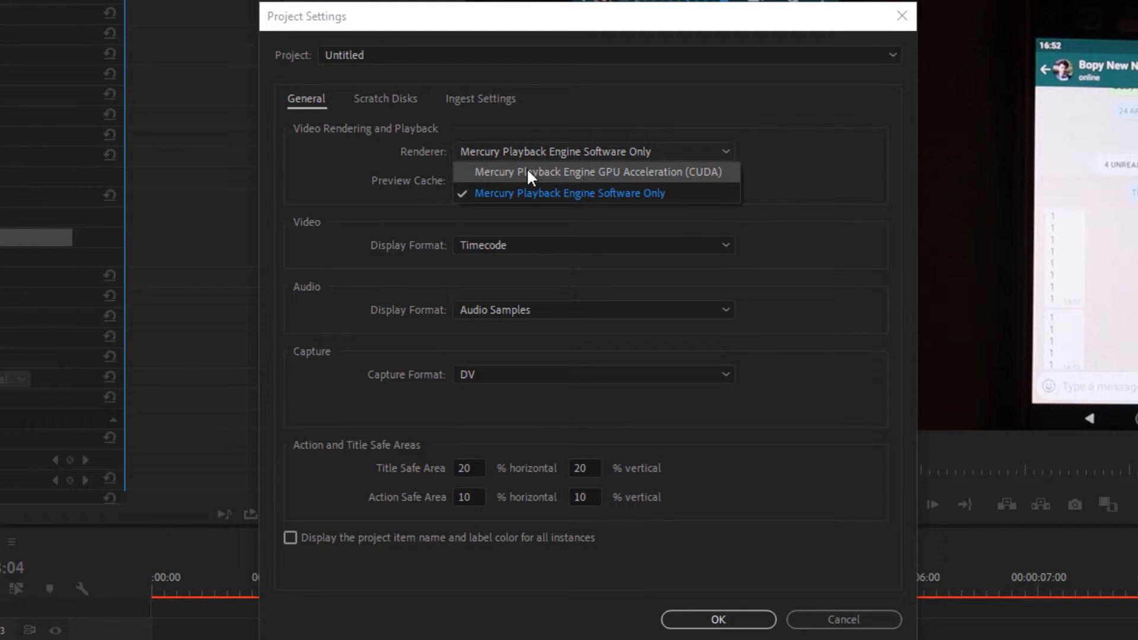
{"action": "left_click", "coordinate": [584, 173]}
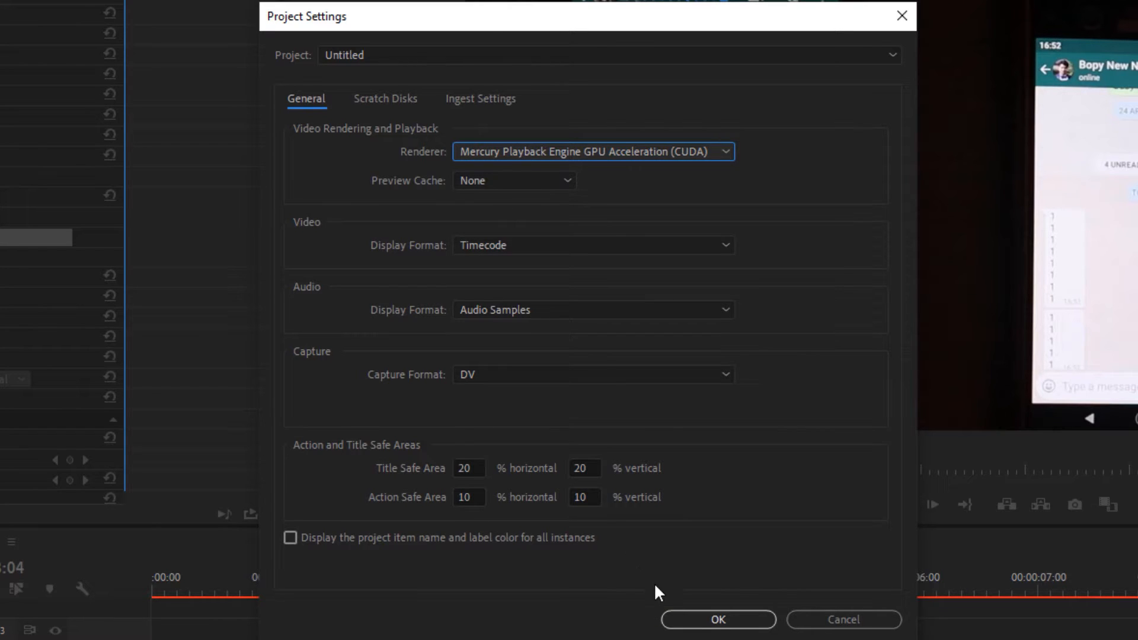
{"action": "left_click", "coordinate": [699, 618]}
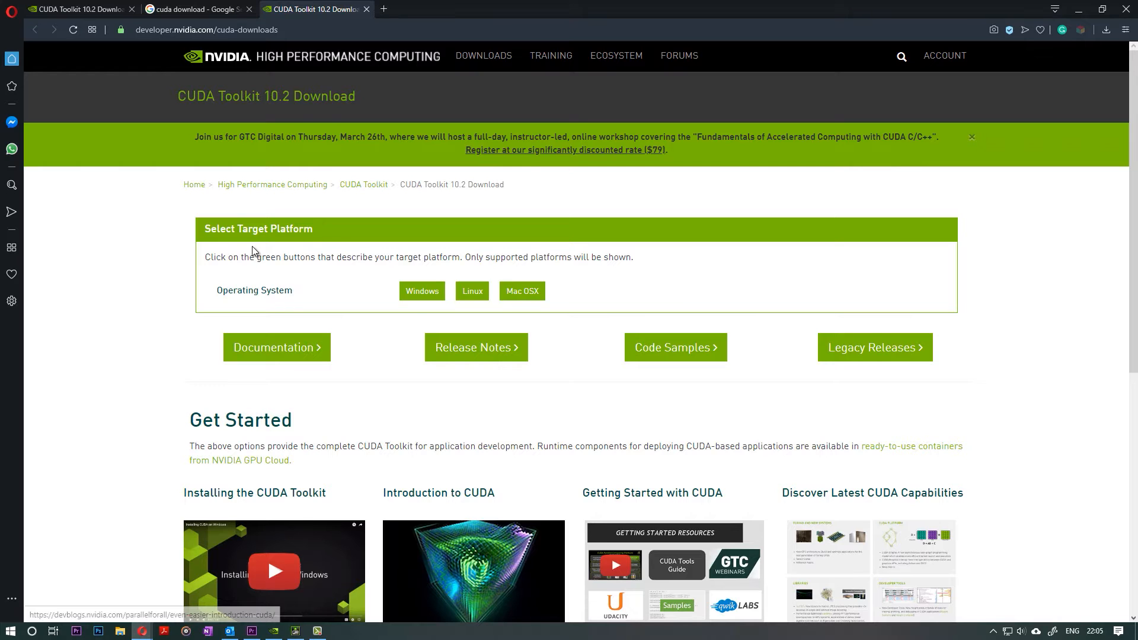
Step: On the CUDA Toolkit 10.2 download page, pick Windows, x86_64, version 10, exe (local), and download the base installer
{"action": "left_click", "coordinate": [196, 9]}
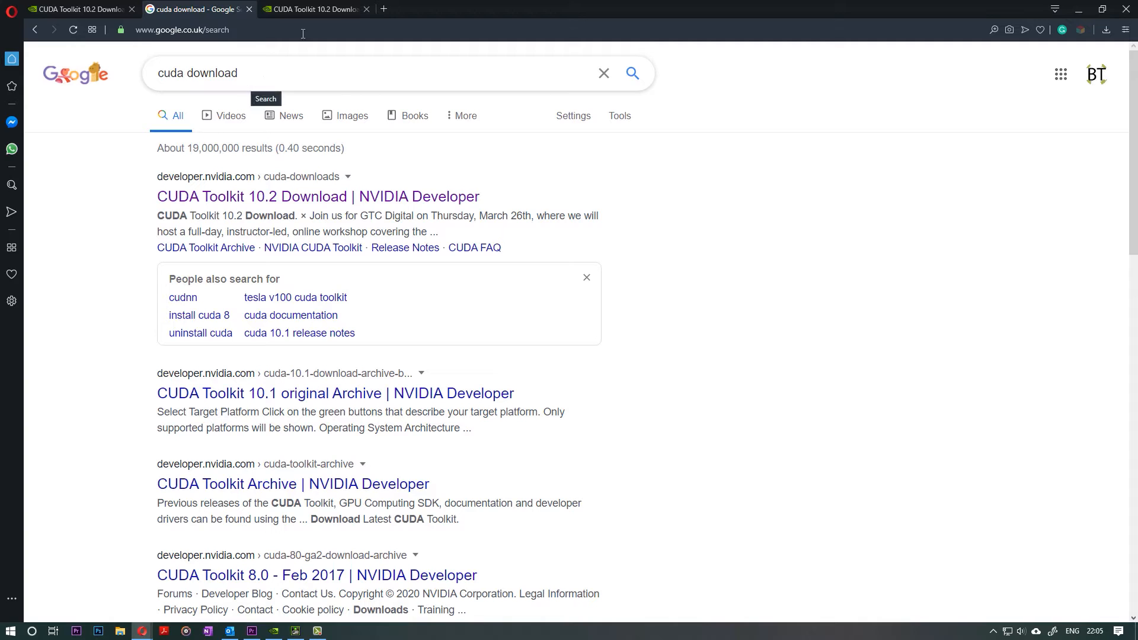
{"action": "left_click", "coordinate": [314, 9]}
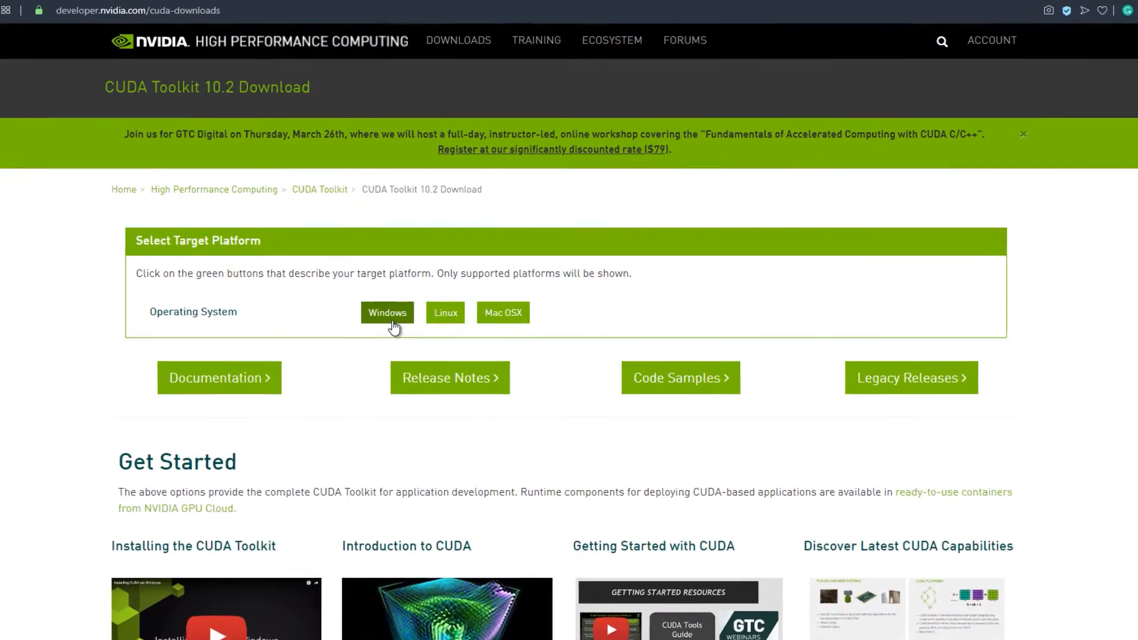
{"action": "left_click", "coordinate": [393, 327]}
{"action": "left_click", "coordinate": [335, 375]}
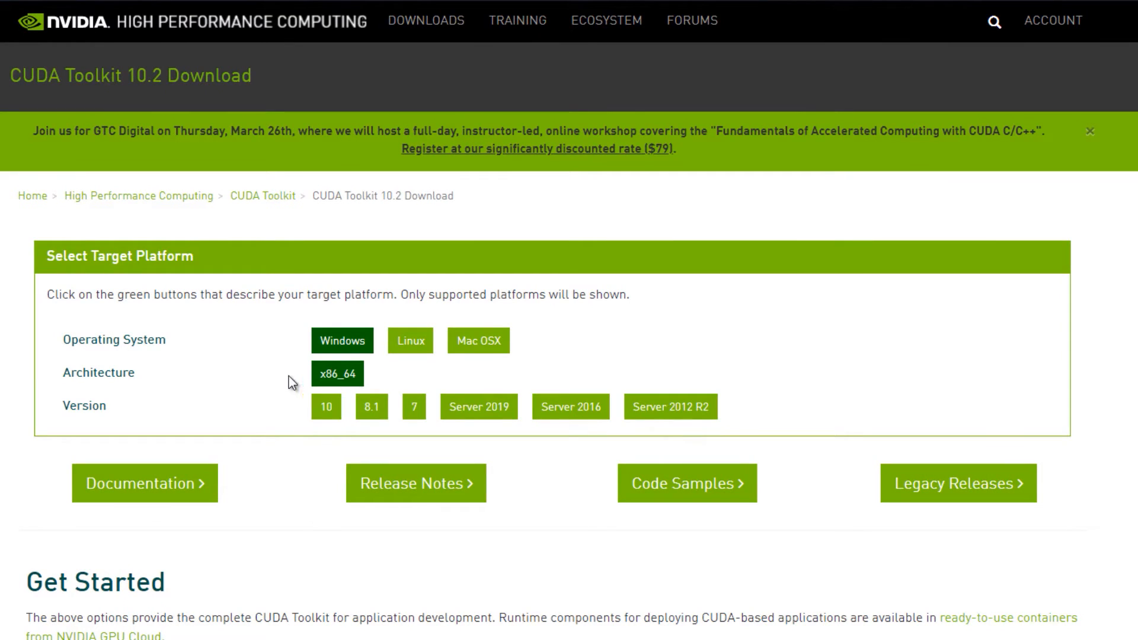
{"action": "left_click", "coordinate": [323, 415]}
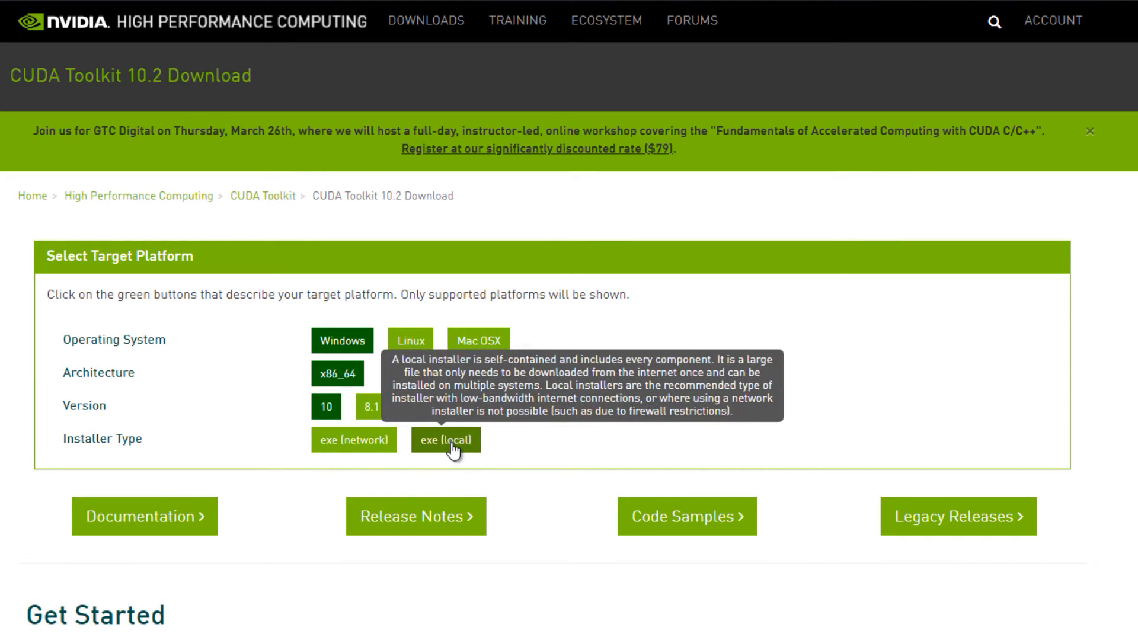
{"action": "left_click", "coordinate": [431, 445]}
{"action": "scroll", "coordinate": [441, 591], "scroll_direction": "down", "scroll_amount": 4}
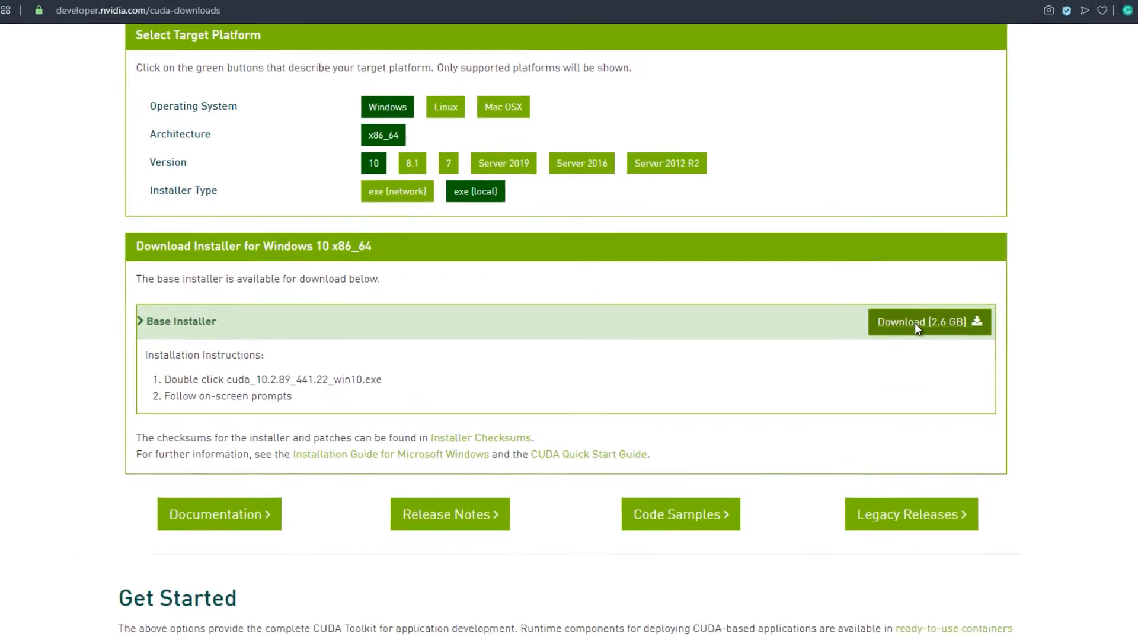
{"action": "left_click", "coordinate": [915, 322]}
{"action": "left_click", "coordinate": [658, 514]}
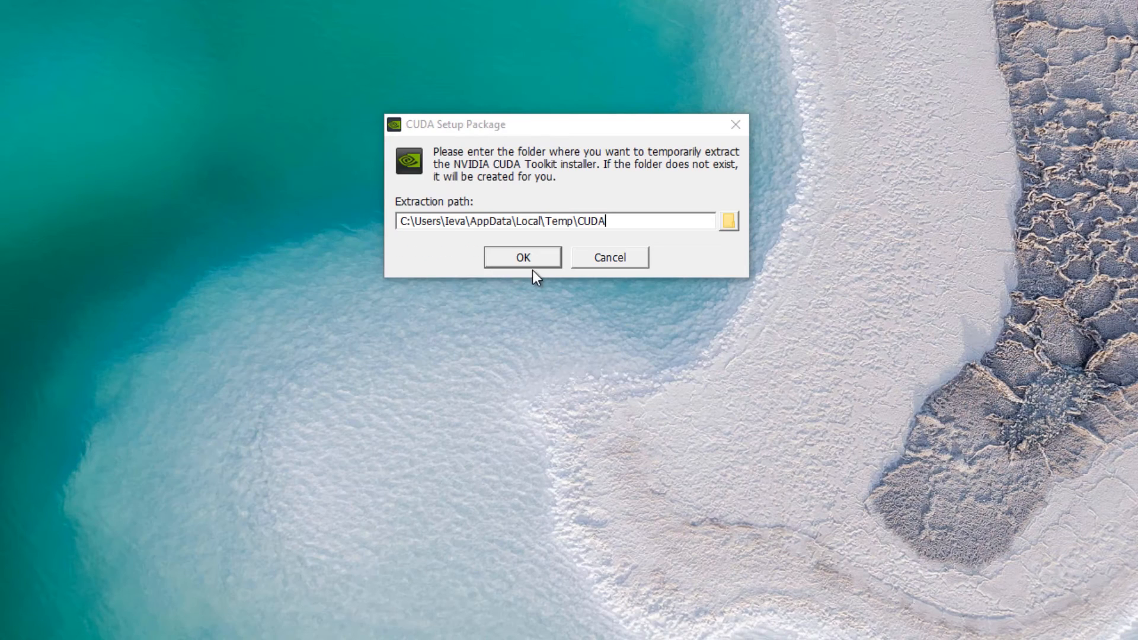
Step: Run the CUDA installer with the default extraction path, accept the licence, install with Express options, and close it
{"action": "left_click", "coordinate": [522, 258]}
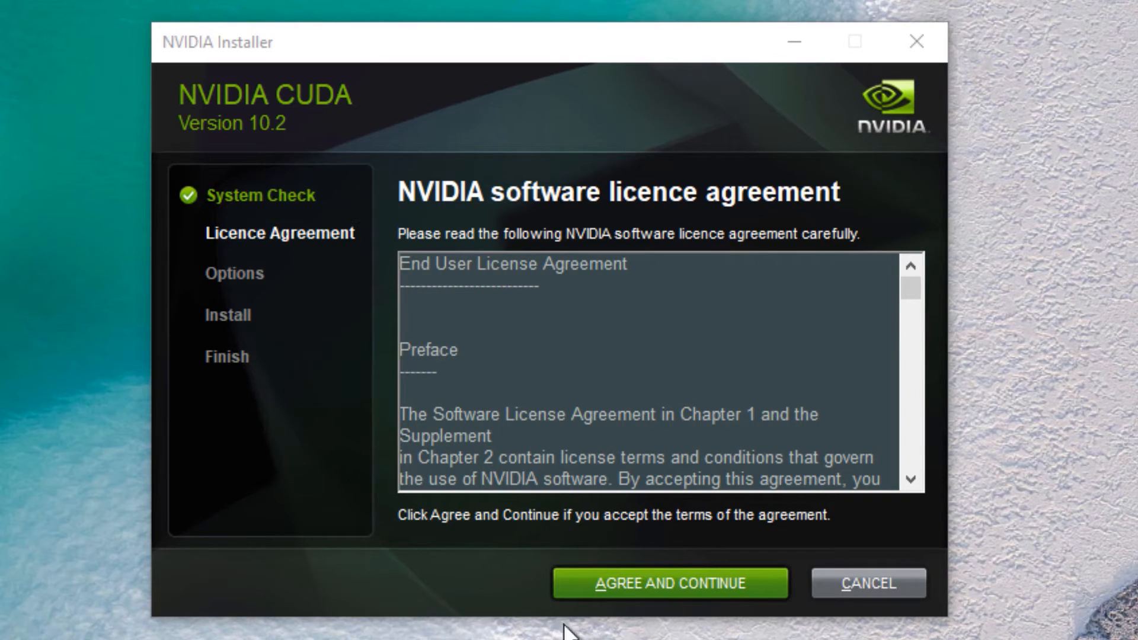
{"action": "left_click", "coordinate": [645, 585]}
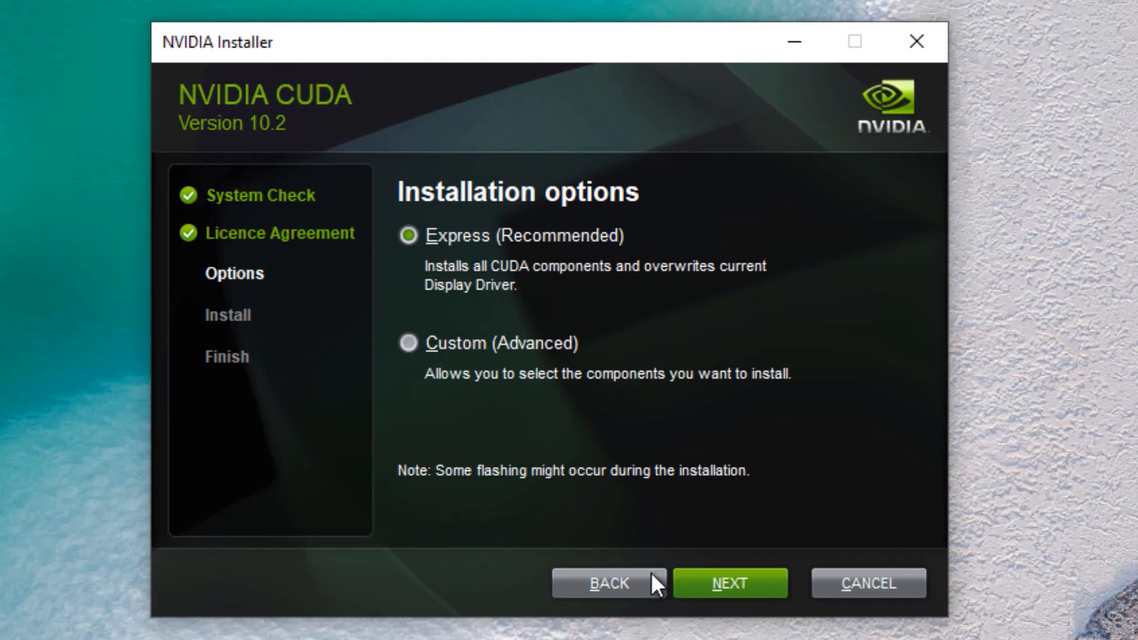
{"action": "left_click", "coordinate": [726, 582]}
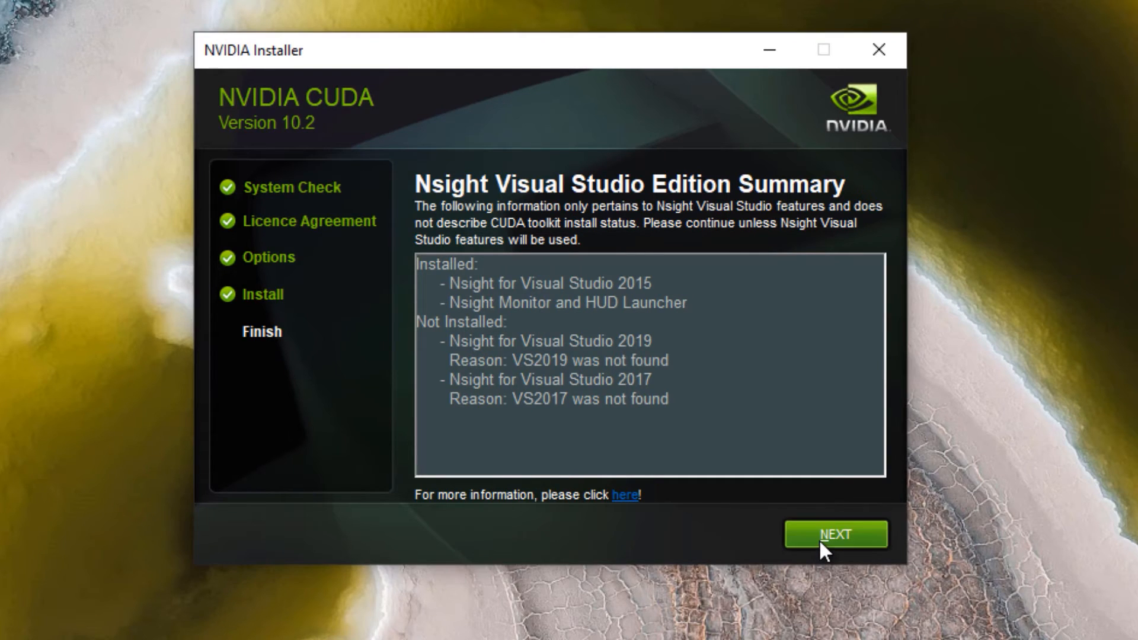
{"action": "left_click", "coordinate": [819, 538]}
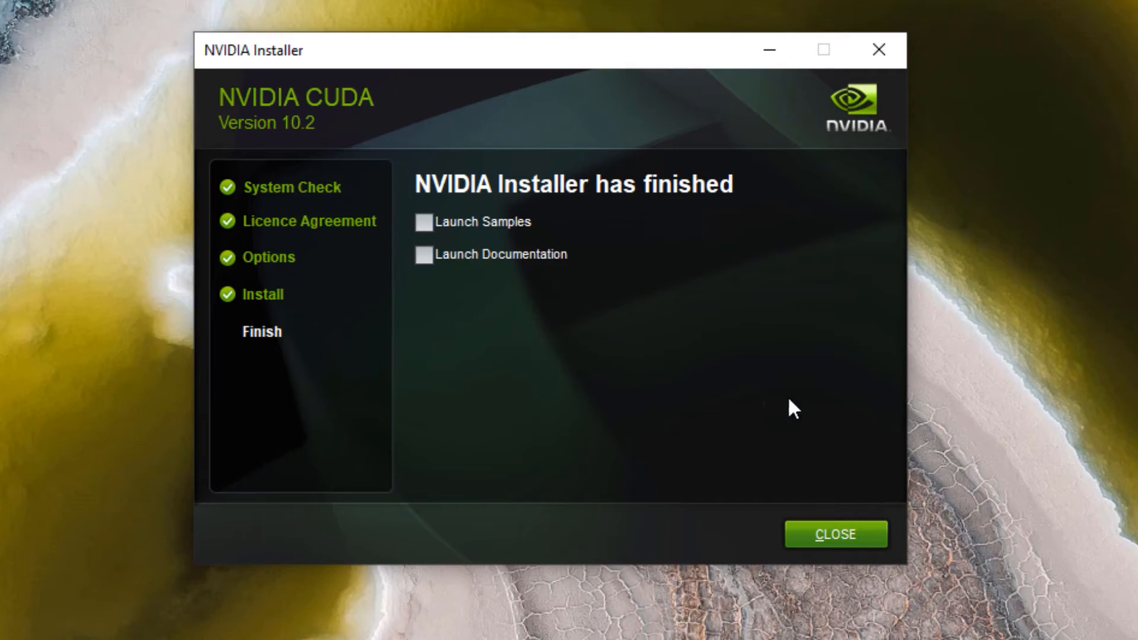
{"action": "left_click", "coordinate": [830, 536]}
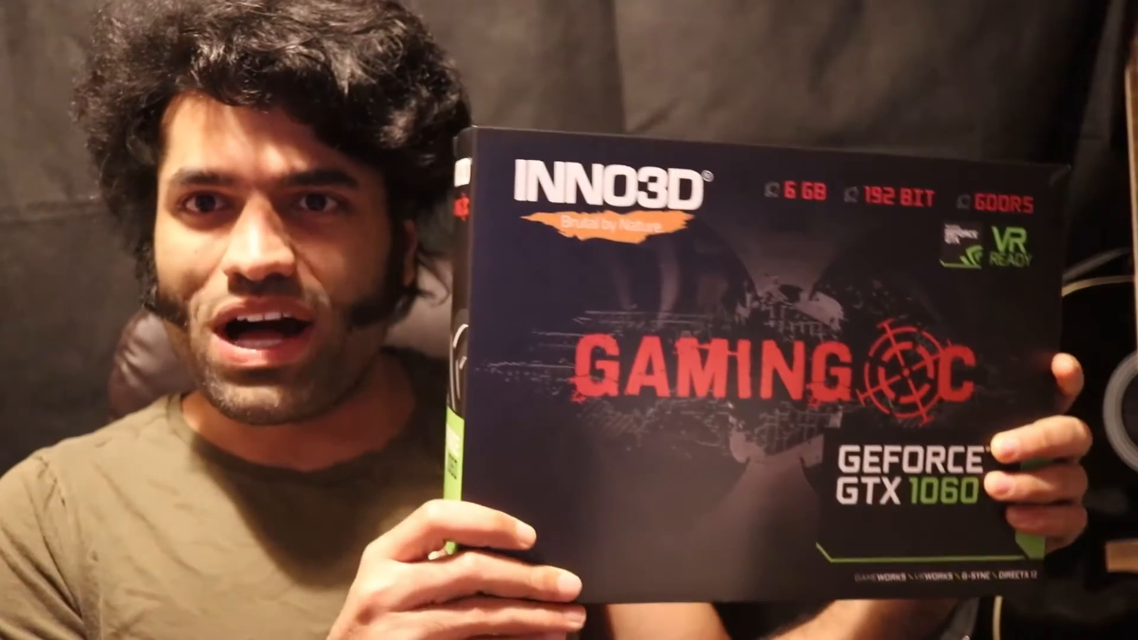